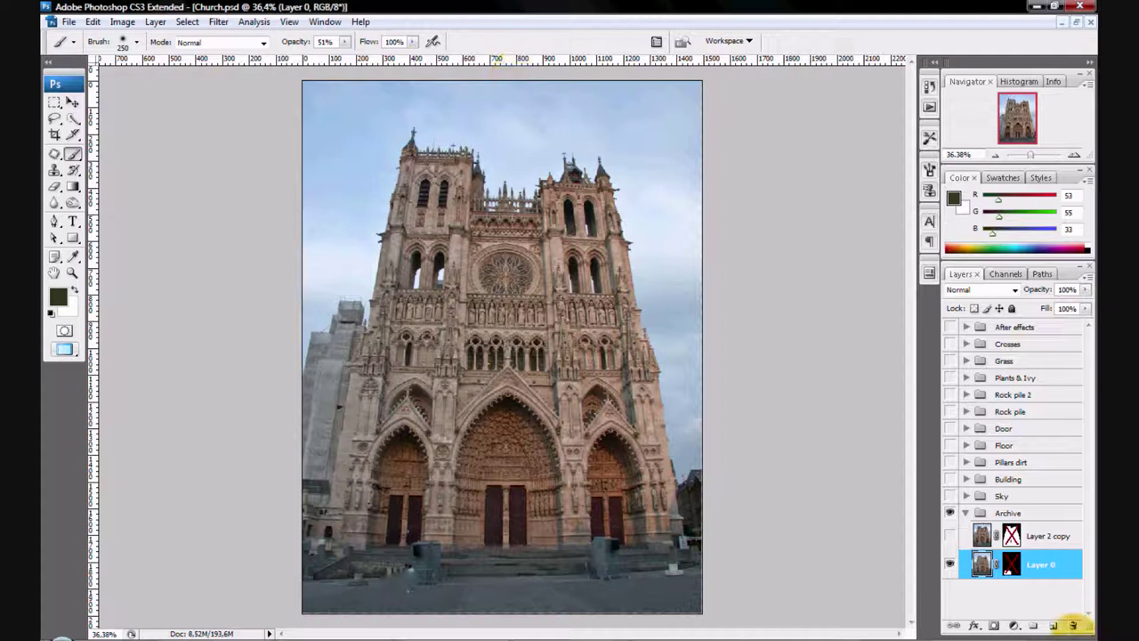
Step: Show Layer 2 copy and enable its layer mask so the sky becomes transparent
click(950, 536)
right_click(1009, 576)
click(873, 437)
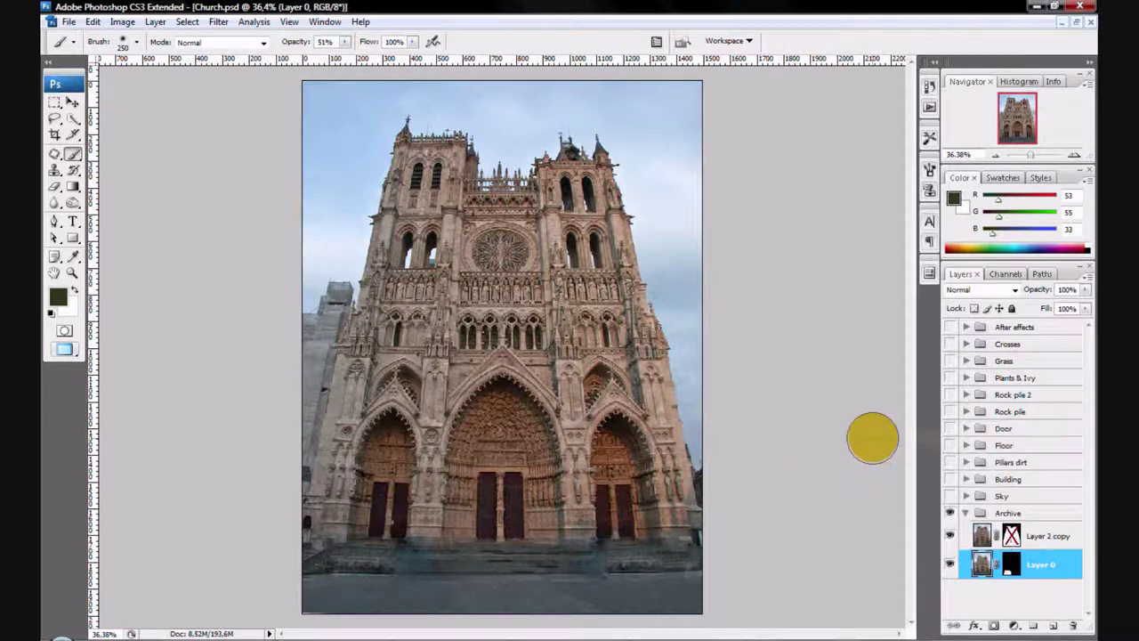
right_click(1012, 535)
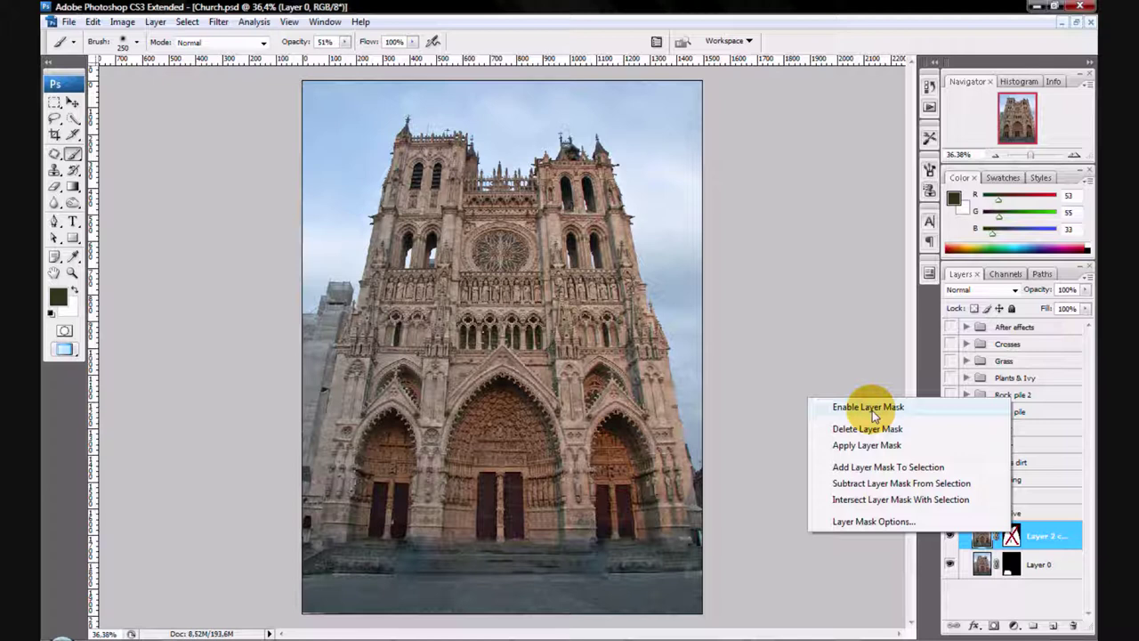
click(873, 411)
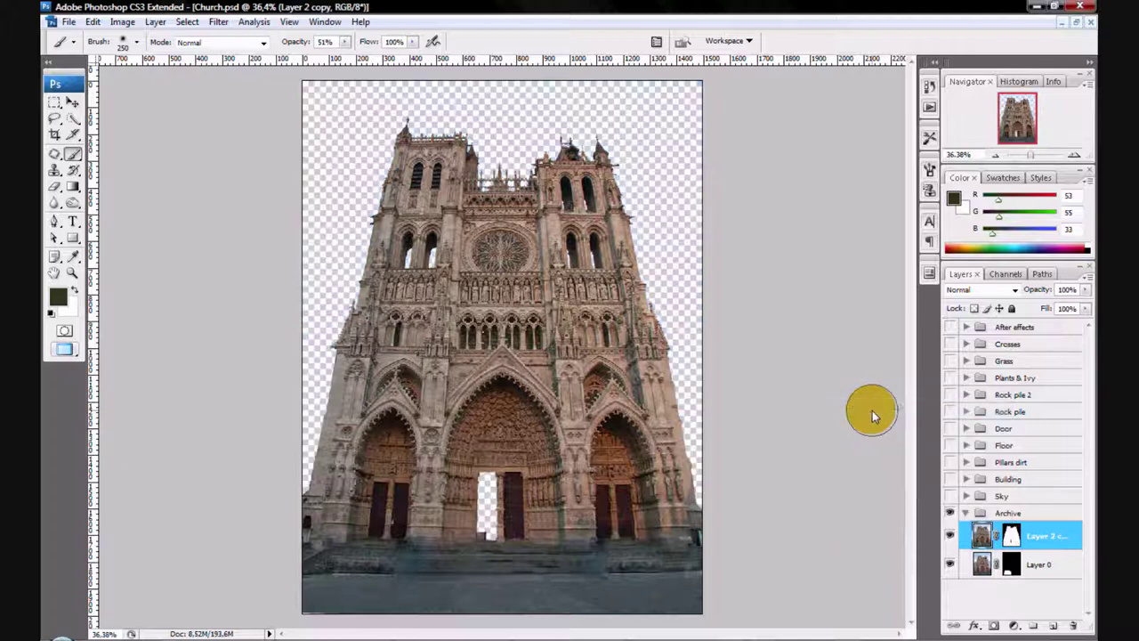
Step: Show the three Building layers and Color Fill 1 to darken the cathedral and fill the door gap
click(966, 512)
click(965, 482)
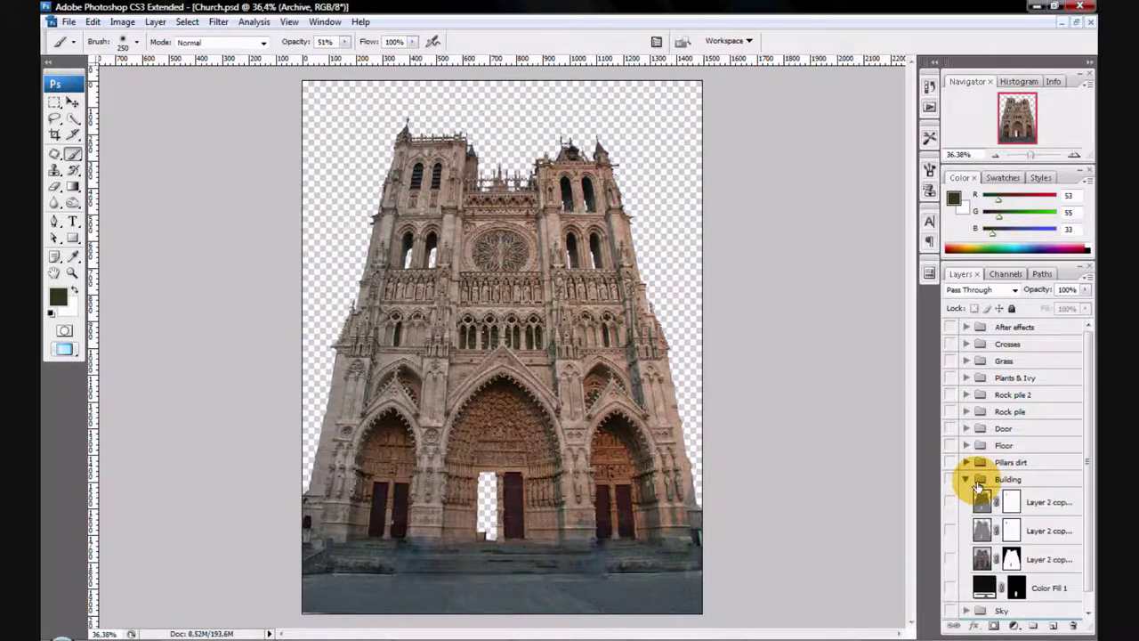
click(951, 560)
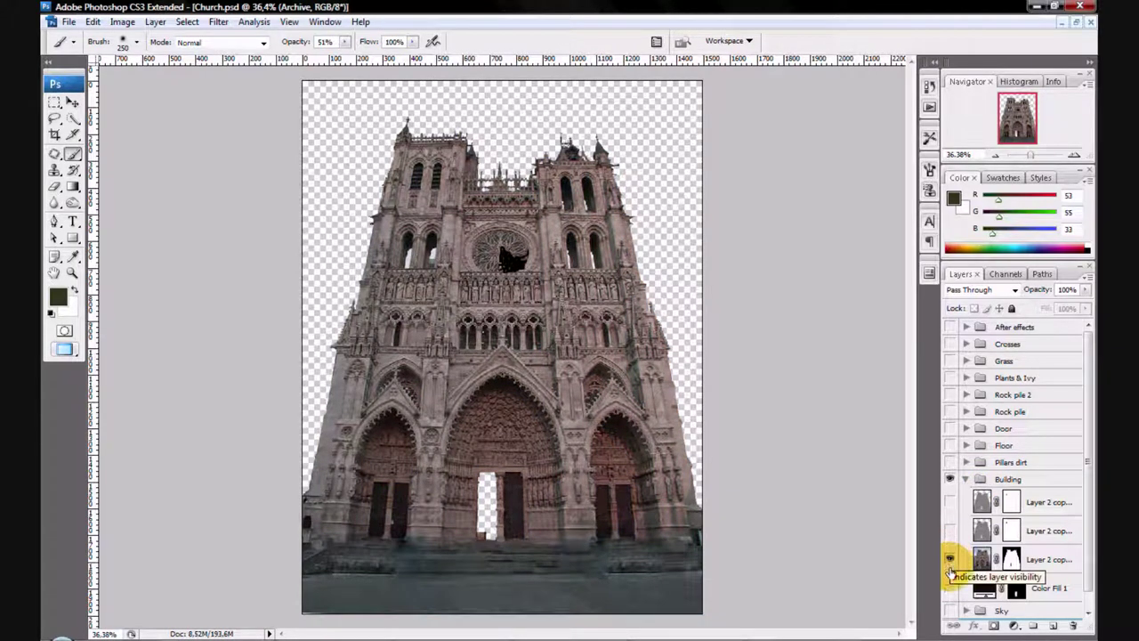
click(950, 588)
click(950, 531)
click(951, 503)
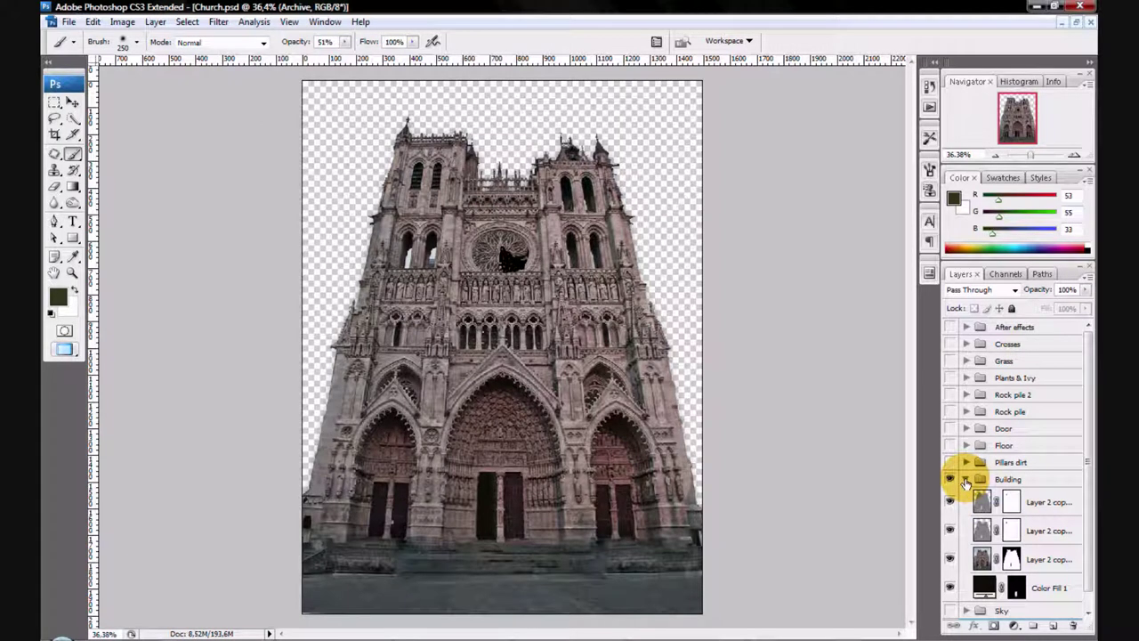
click(965, 481)
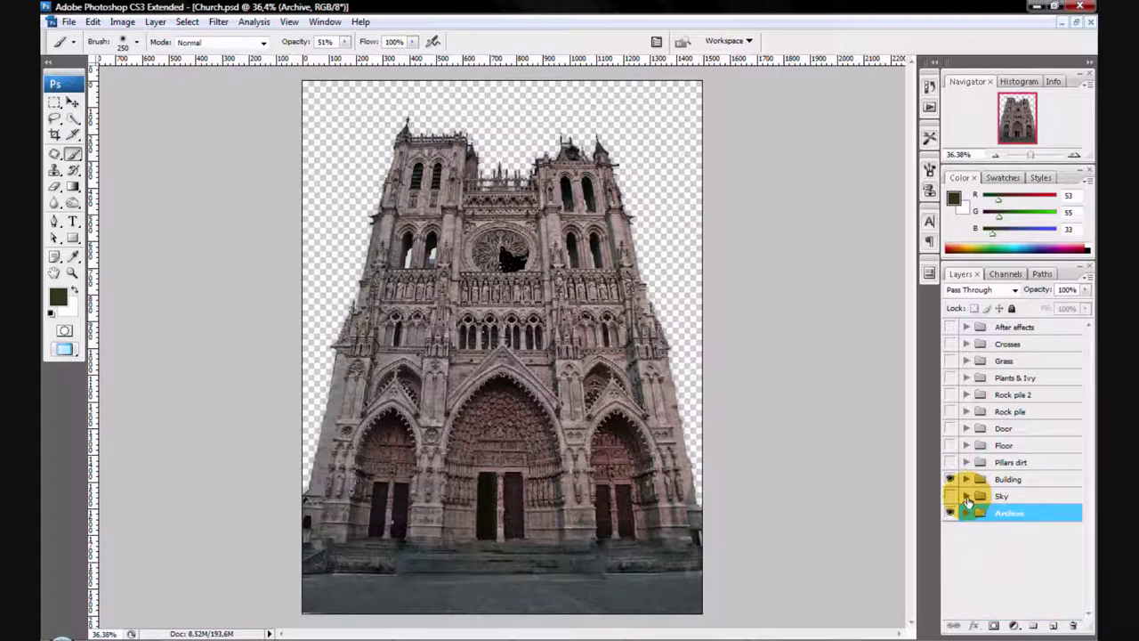
Step: Show the Sky and Sky copy layers for stormy grey clouds behind the cathedral
click(967, 496)
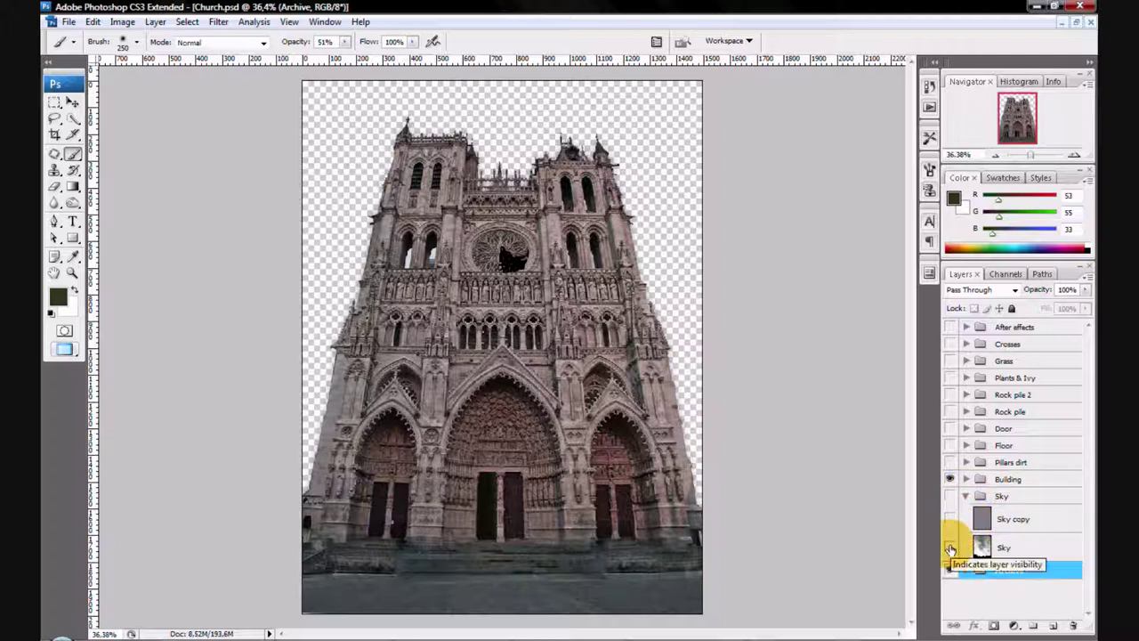
click(950, 548)
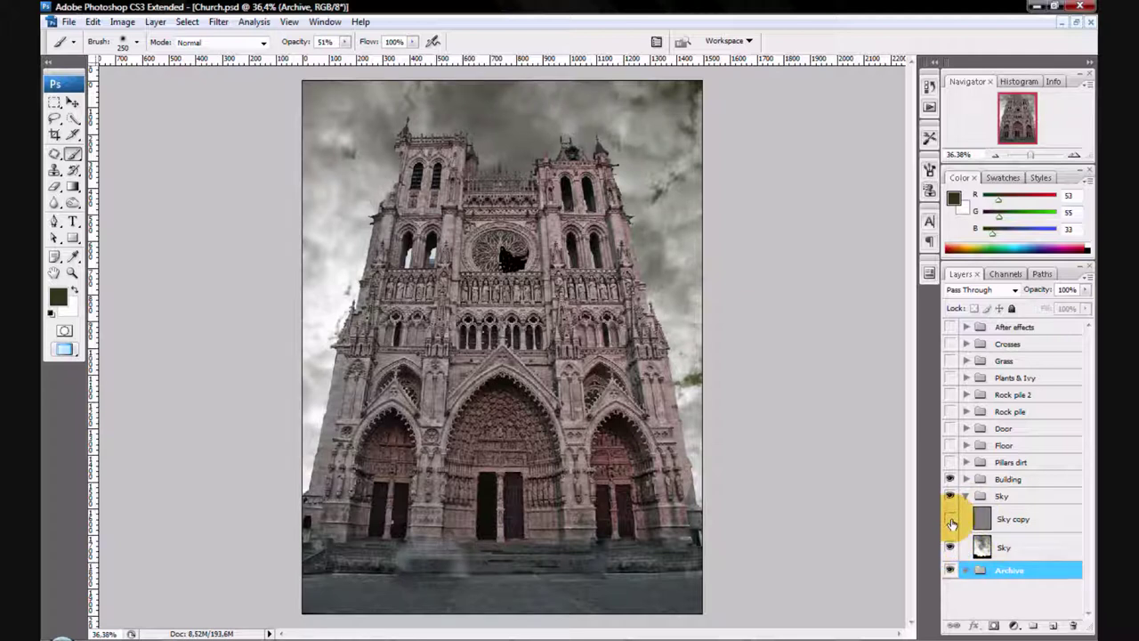
click(951, 520)
click(967, 498)
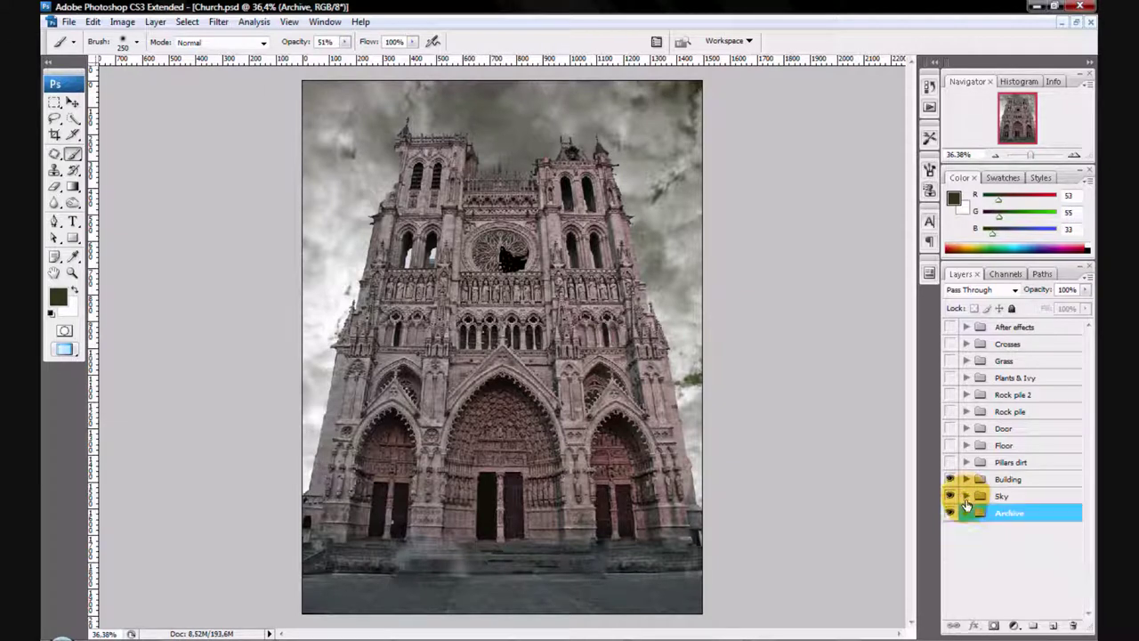
Step: Show the Pillars dirt group and all three of its dirt layers to grime the pillars
click(967, 462)
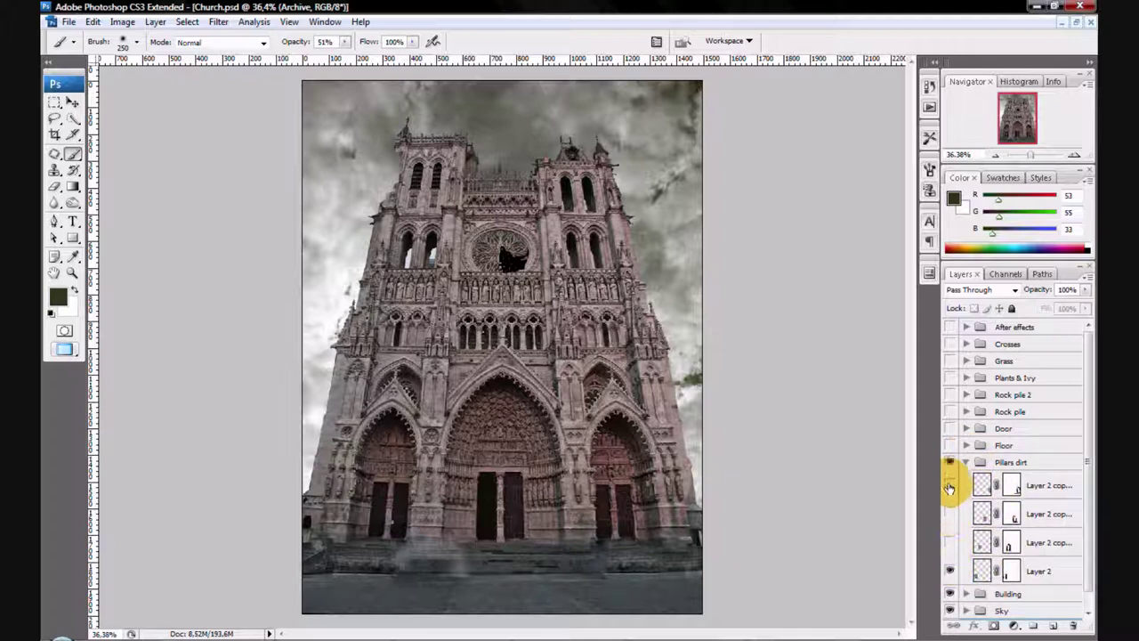
click(950, 514)
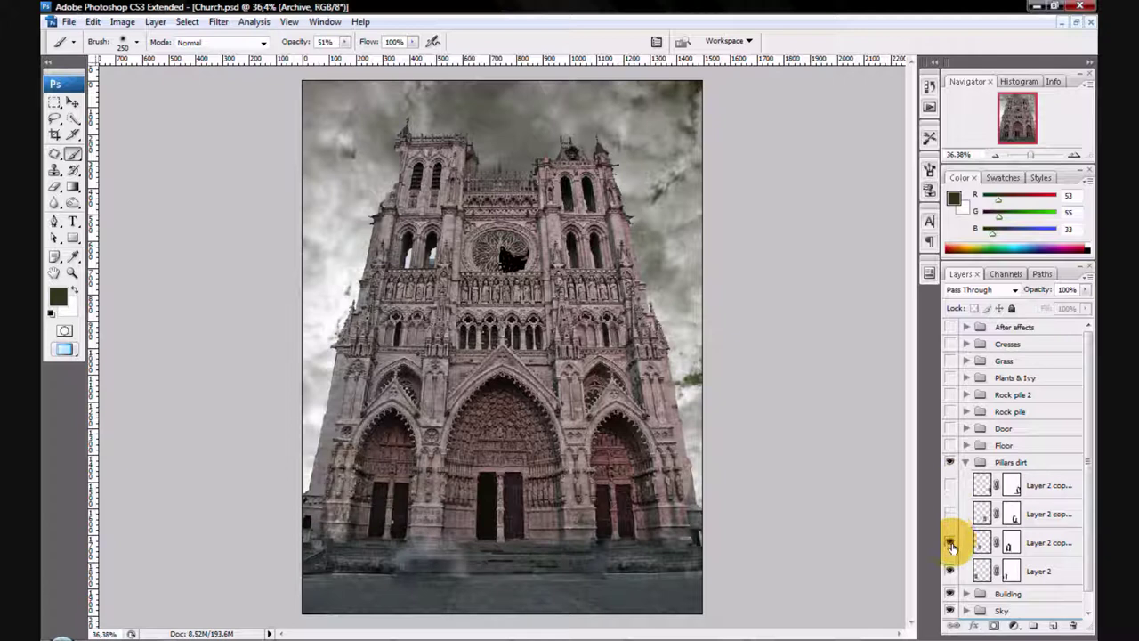
click(951, 514)
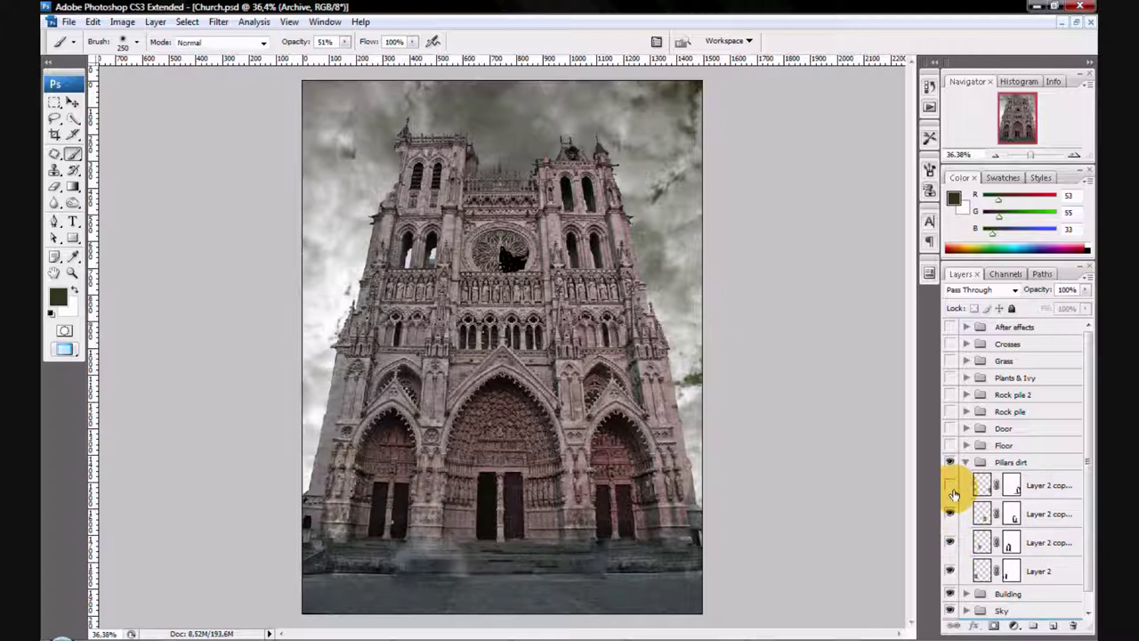
click(951, 485)
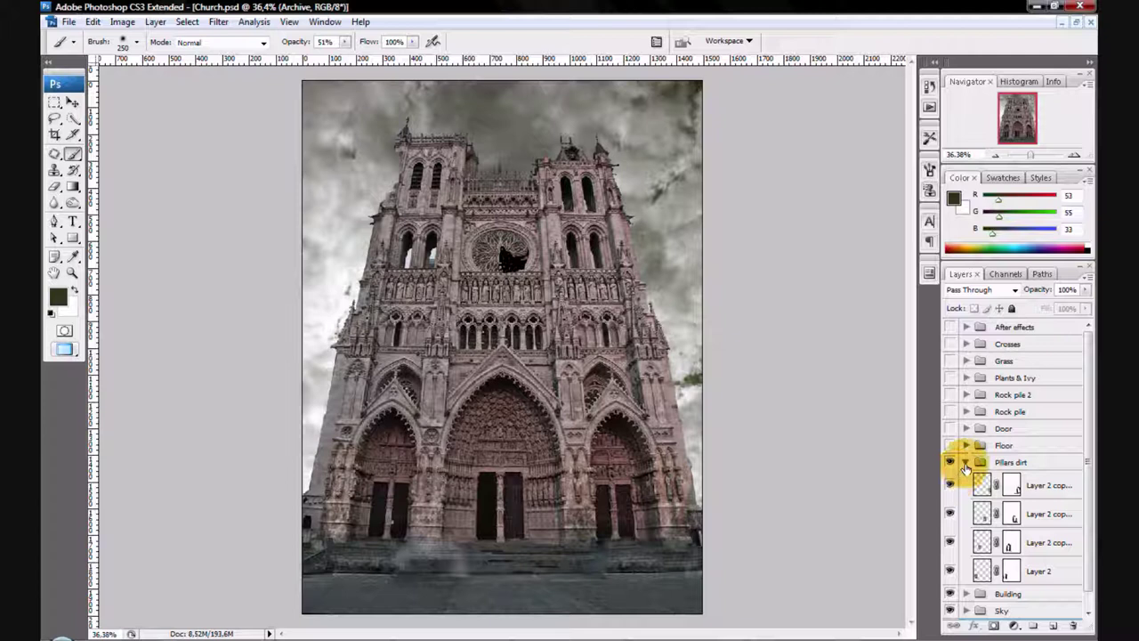
click(965, 463)
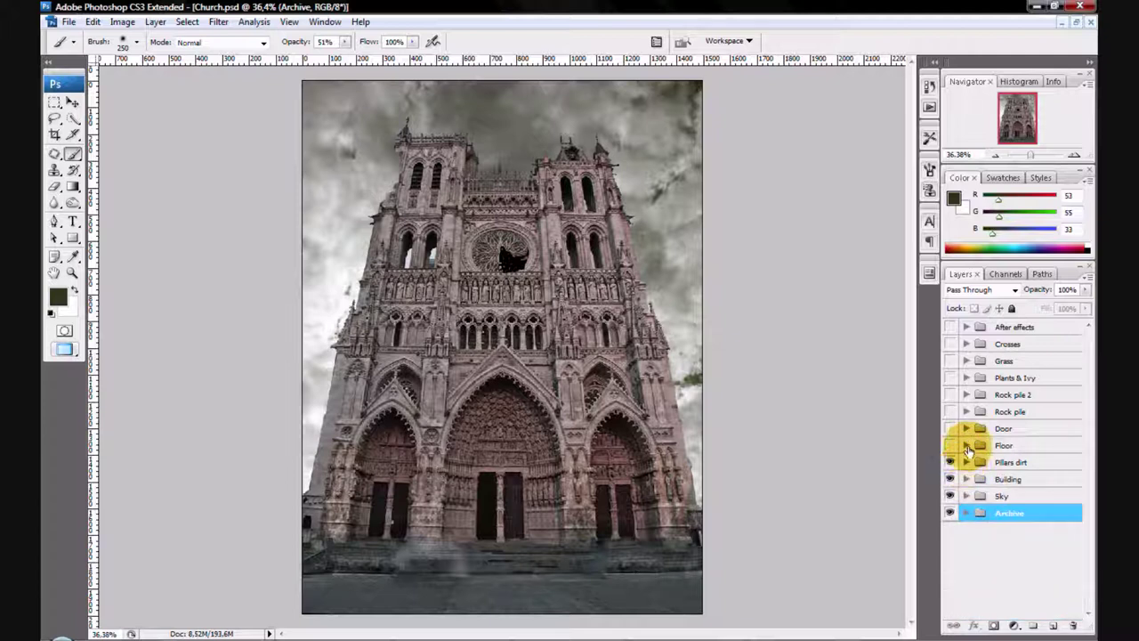
Step: Show the Floor group's cobblestone layer and its dirt patches across the bottom
click(967, 445)
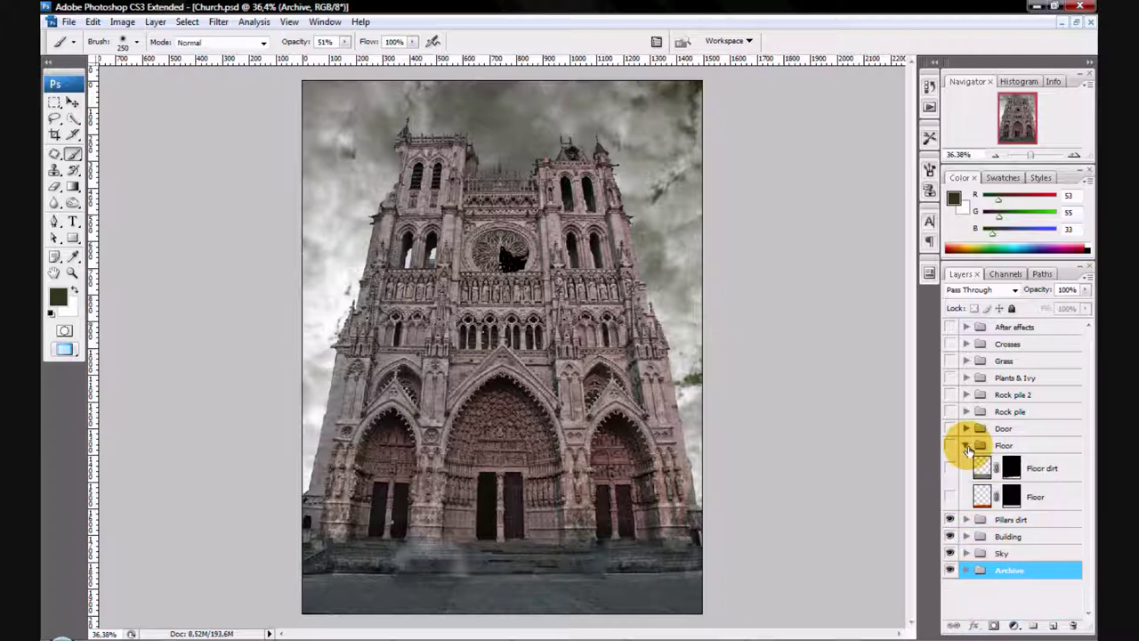
click(951, 499)
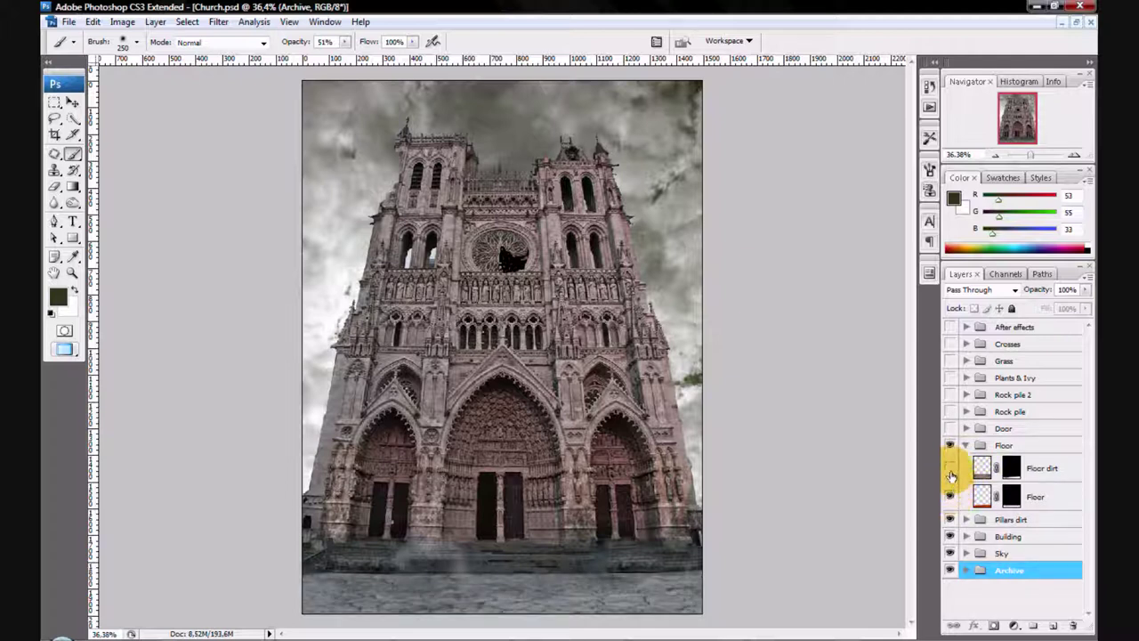
click(951, 469)
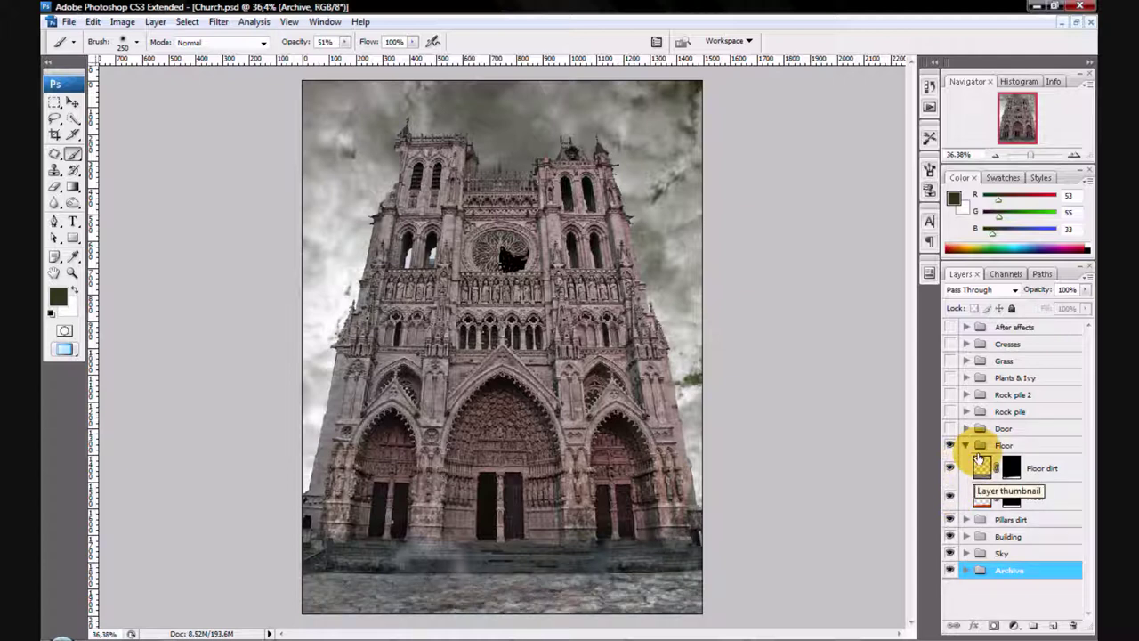
click(967, 446)
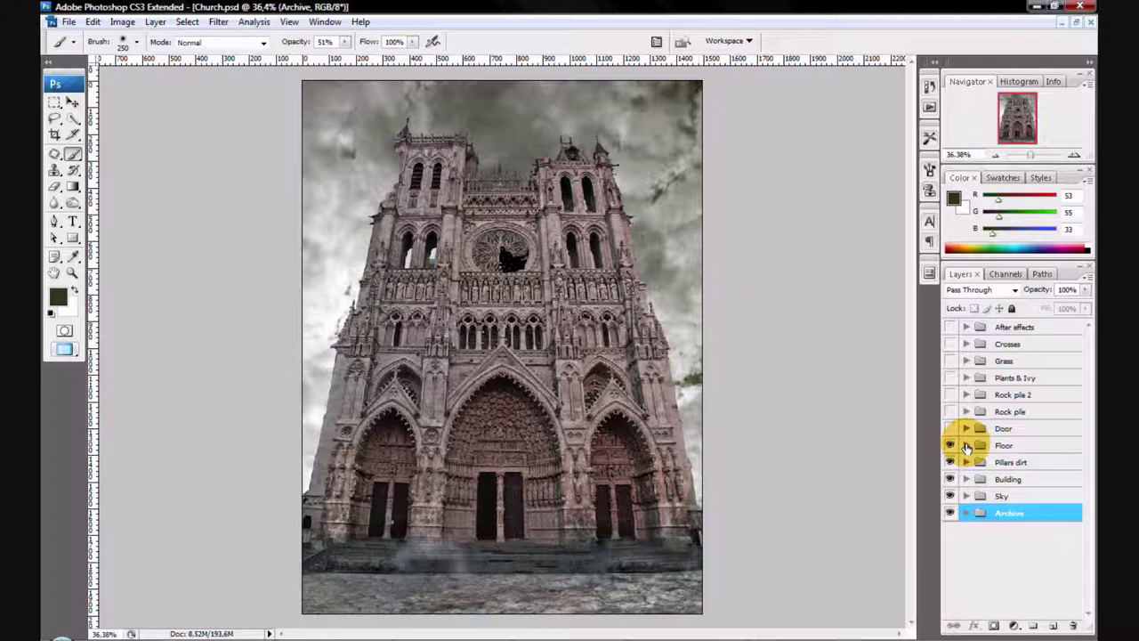
Step: Show the Door group with its replacement Door layer and Dirt layer over the doors
click(951, 429)
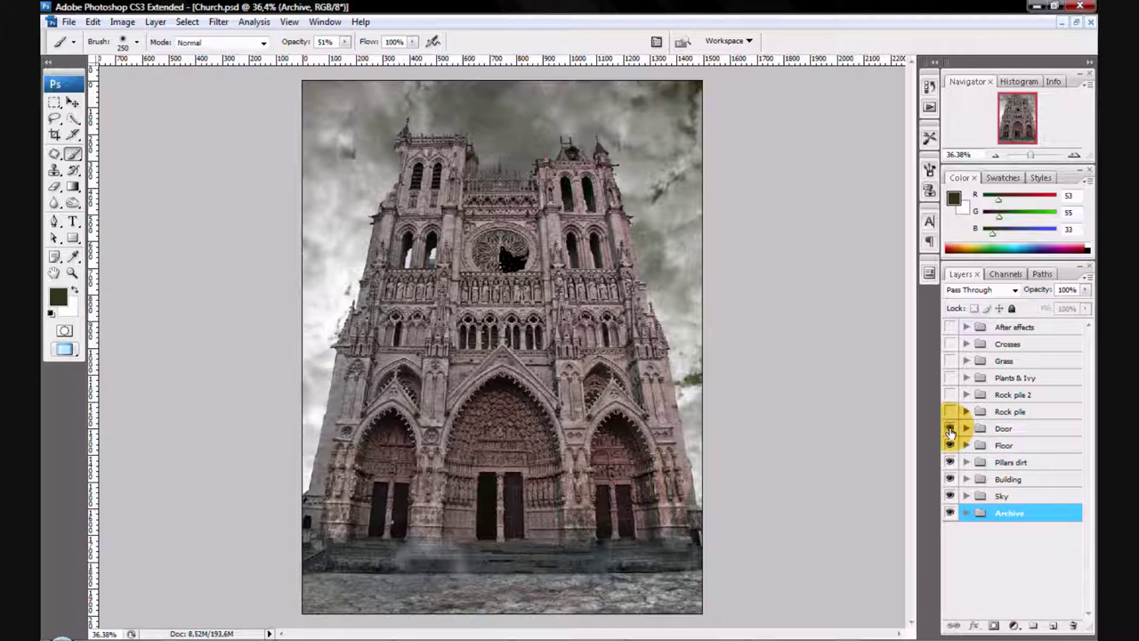
click(967, 429)
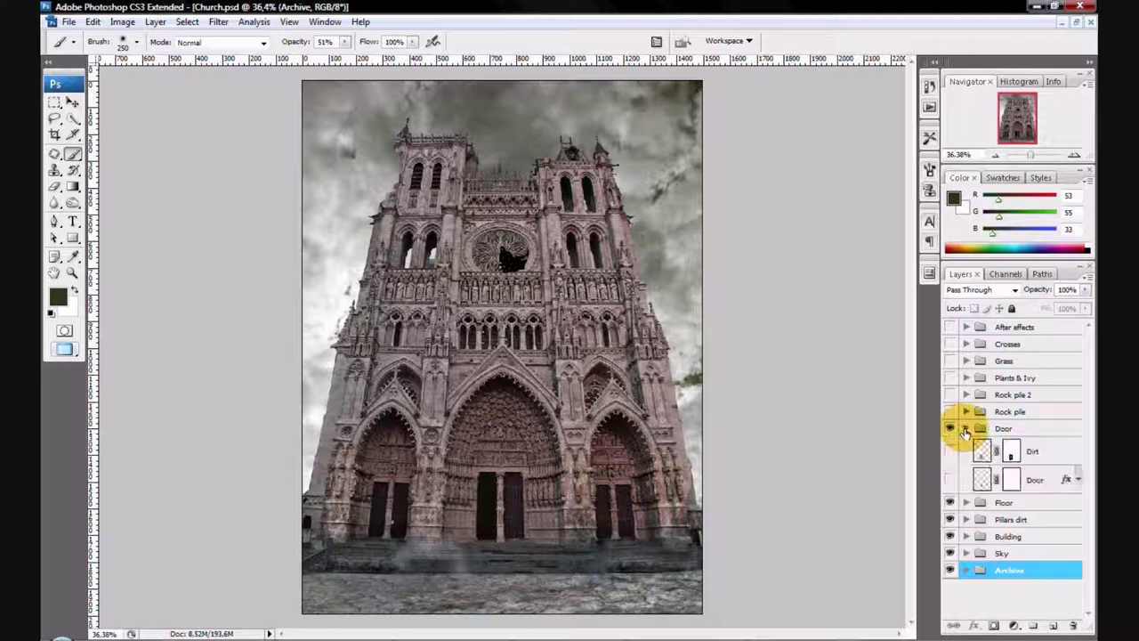
click(951, 481)
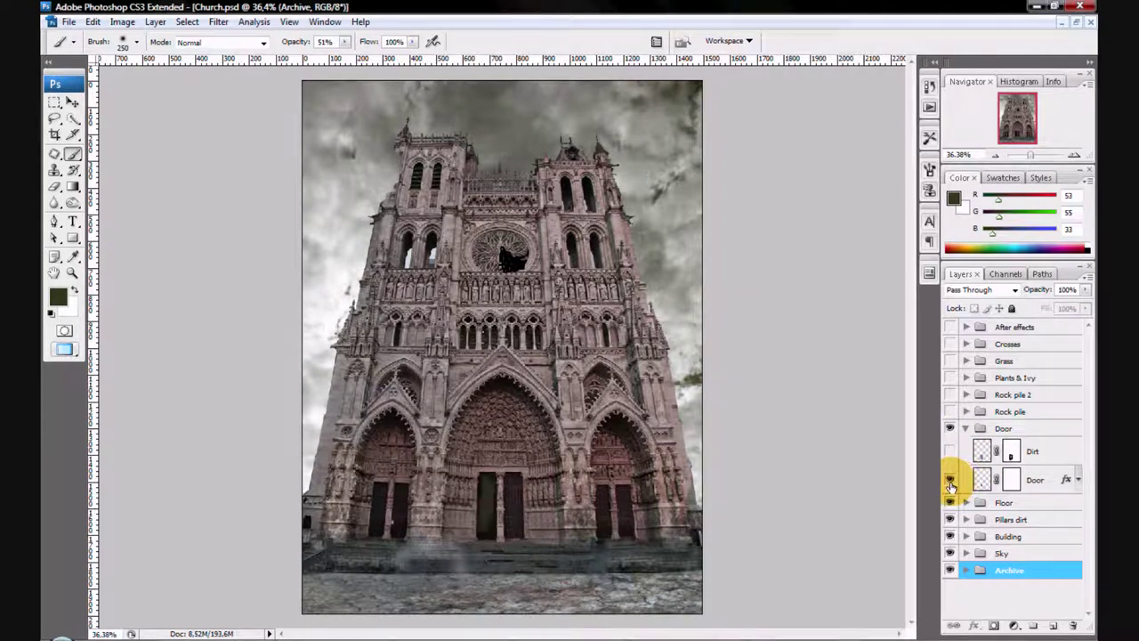
click(950, 451)
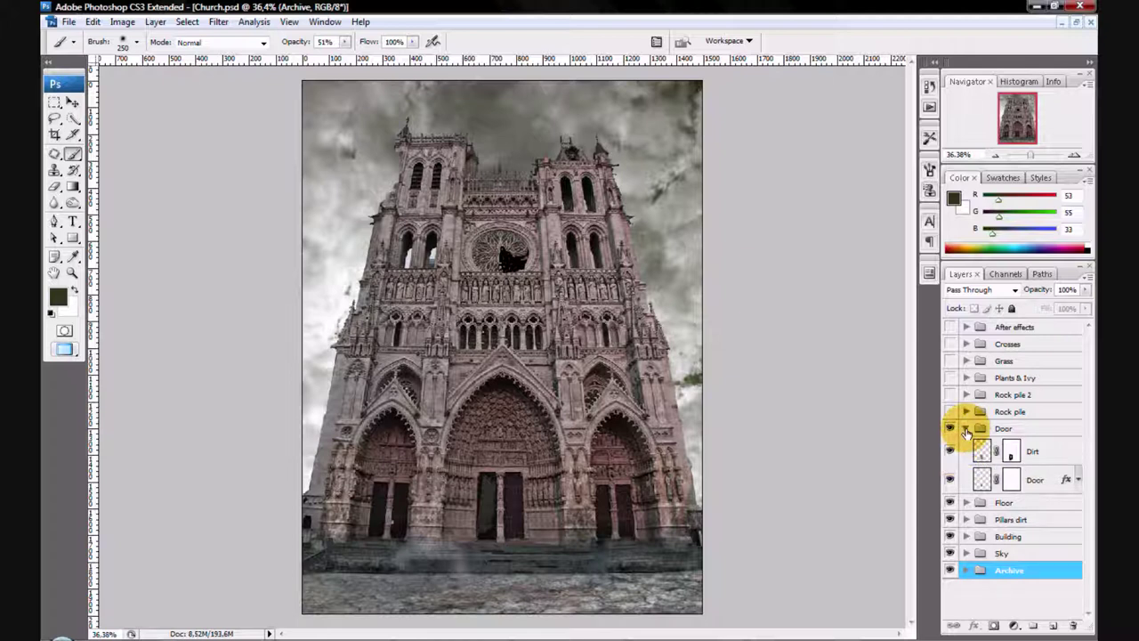
click(967, 429)
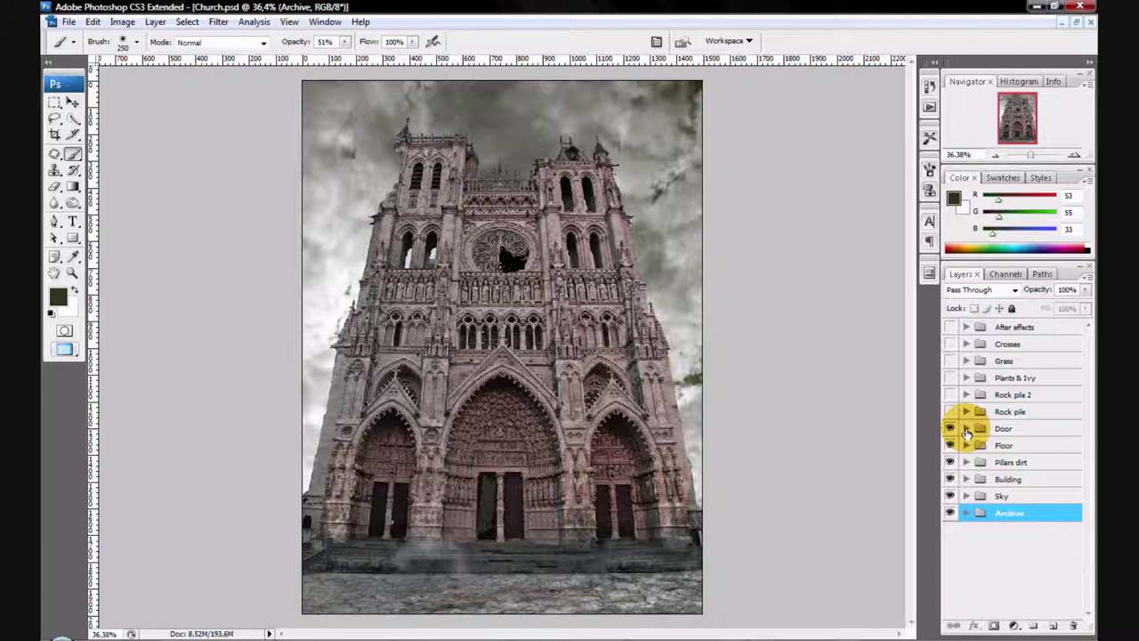
Step: Show the three Rock pile layers, including Rock pile dirt, to heap rubble before the steps
click(967, 411)
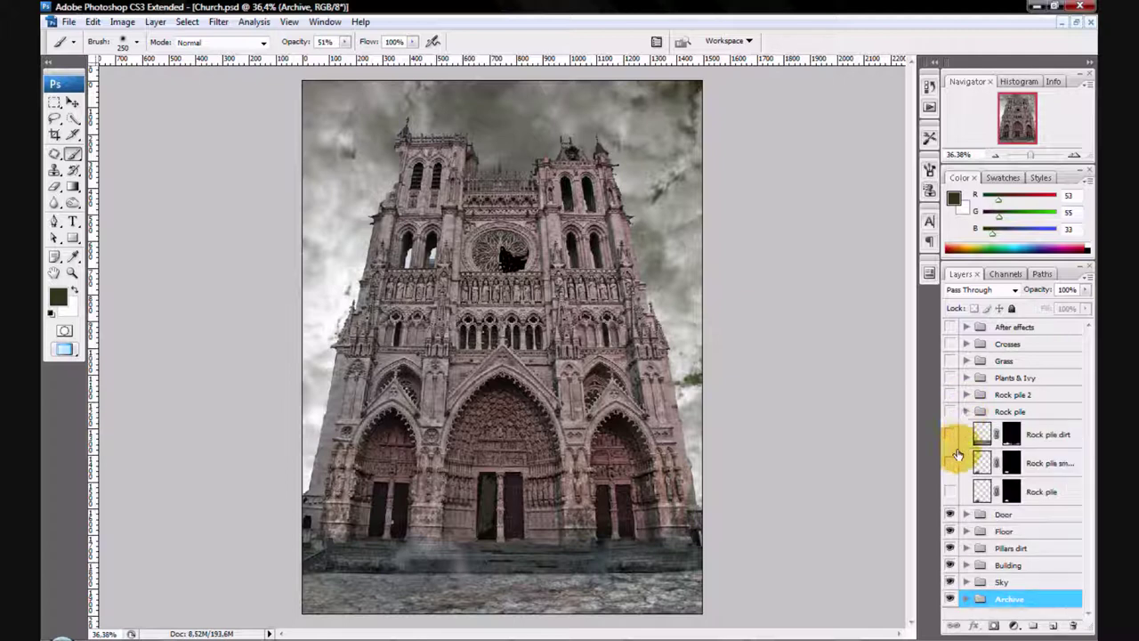
click(949, 491)
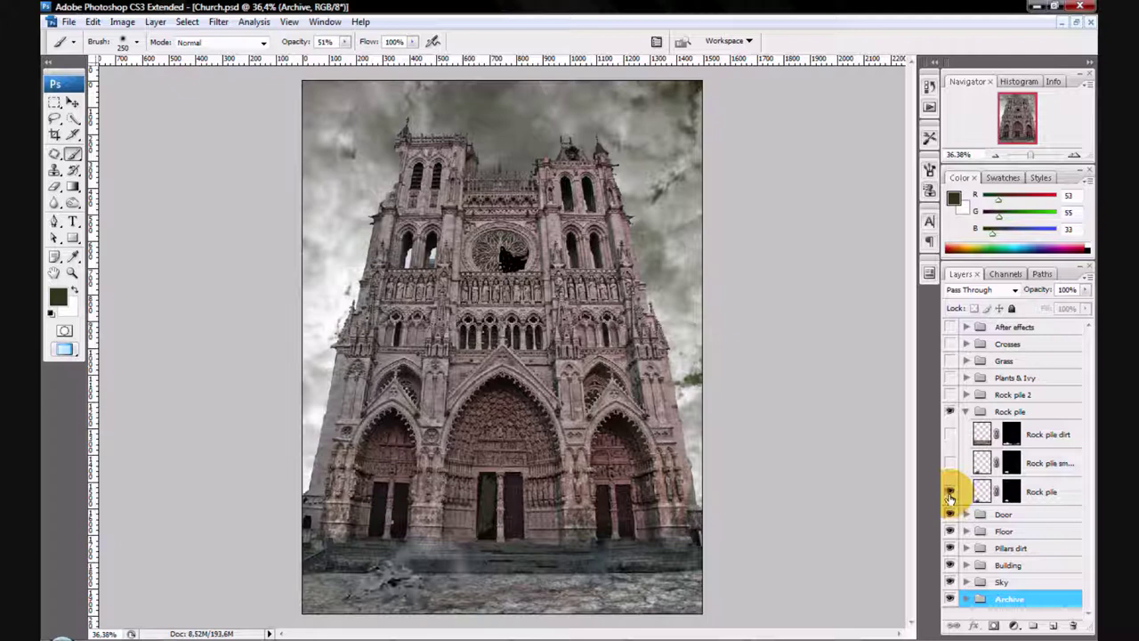
click(949, 463)
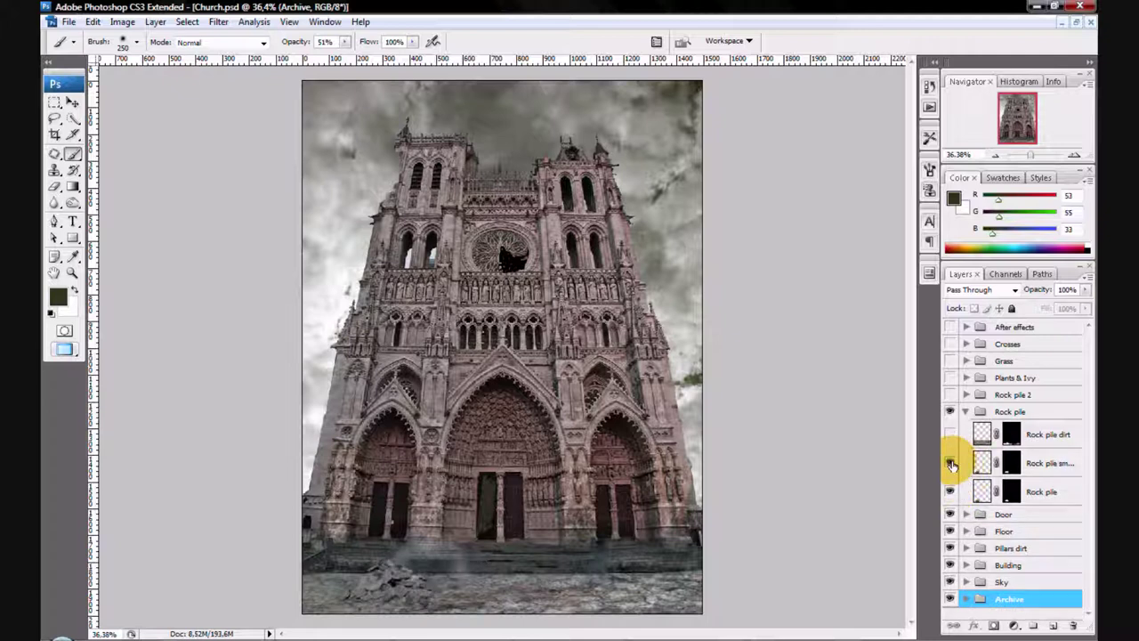
click(949, 435)
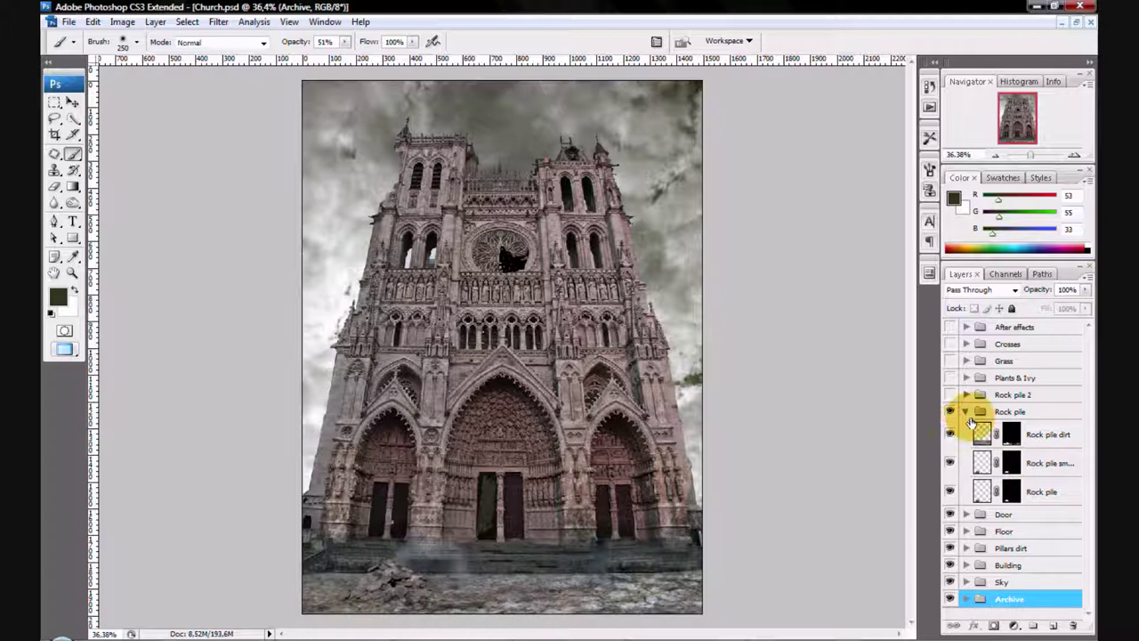
click(967, 412)
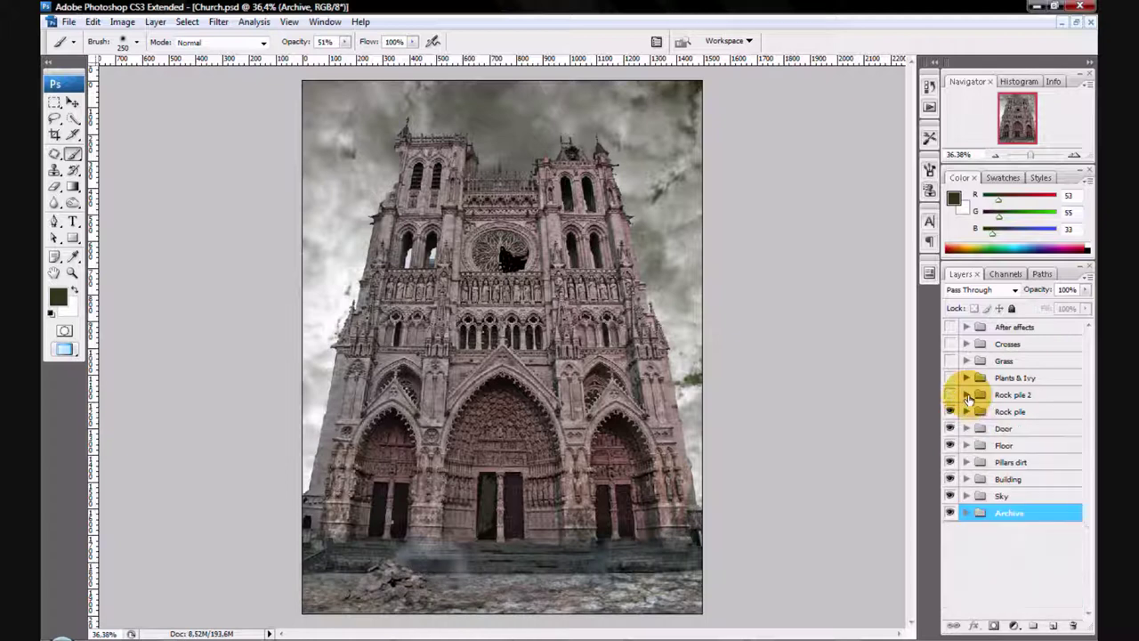
Step: Show both Rock pile 2 layers, including Layer 4, for rubble at the bottom right
click(967, 395)
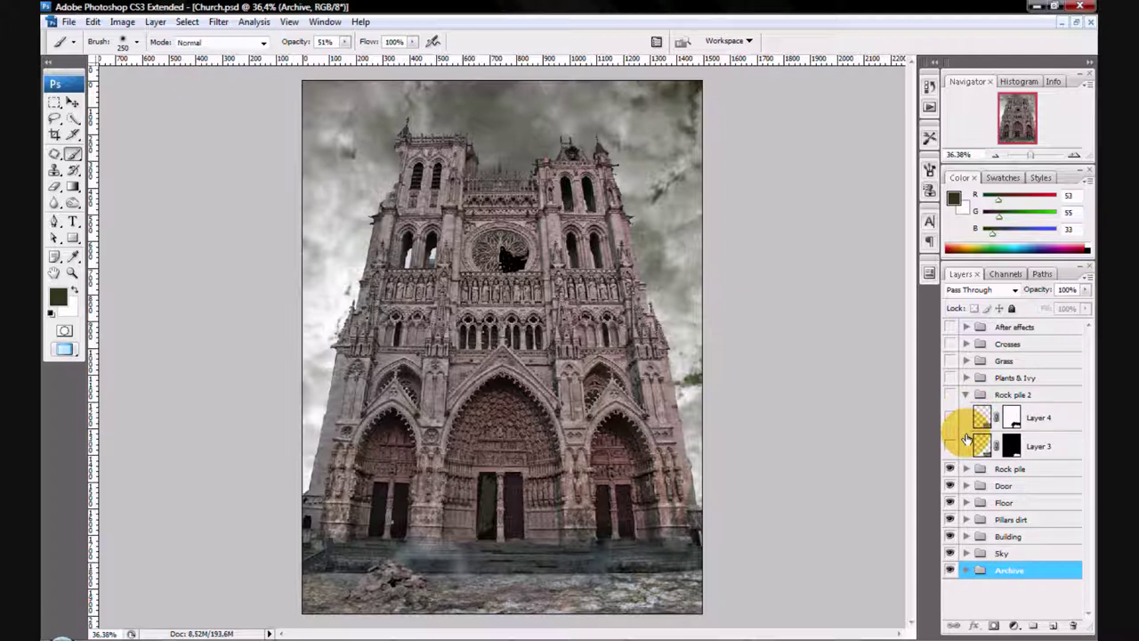
click(951, 446)
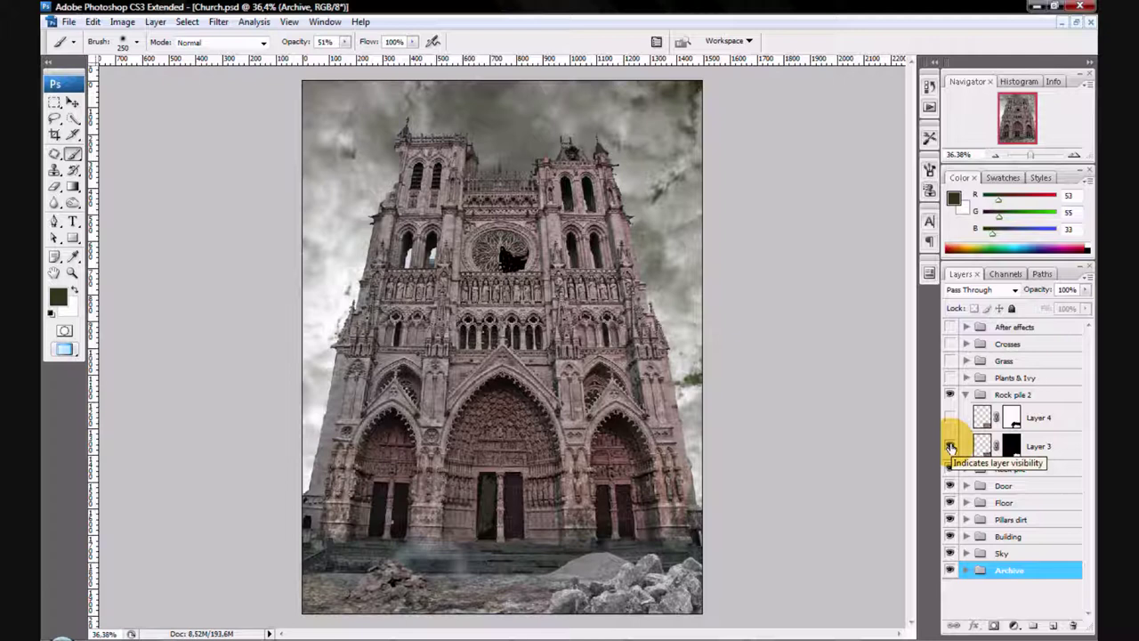
click(952, 419)
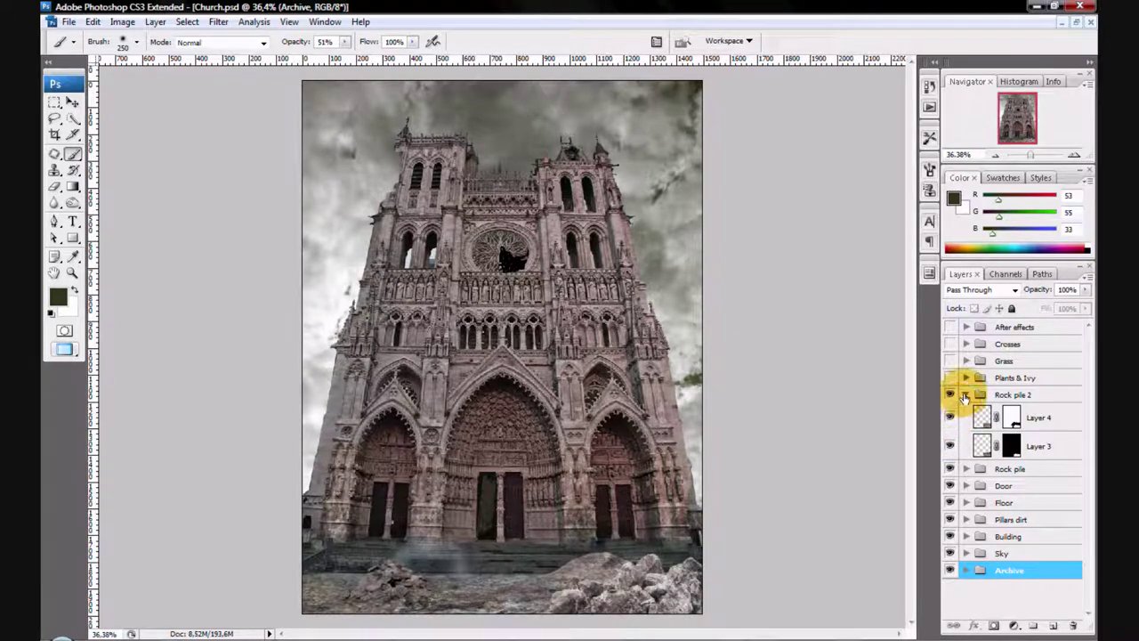
click(966, 396)
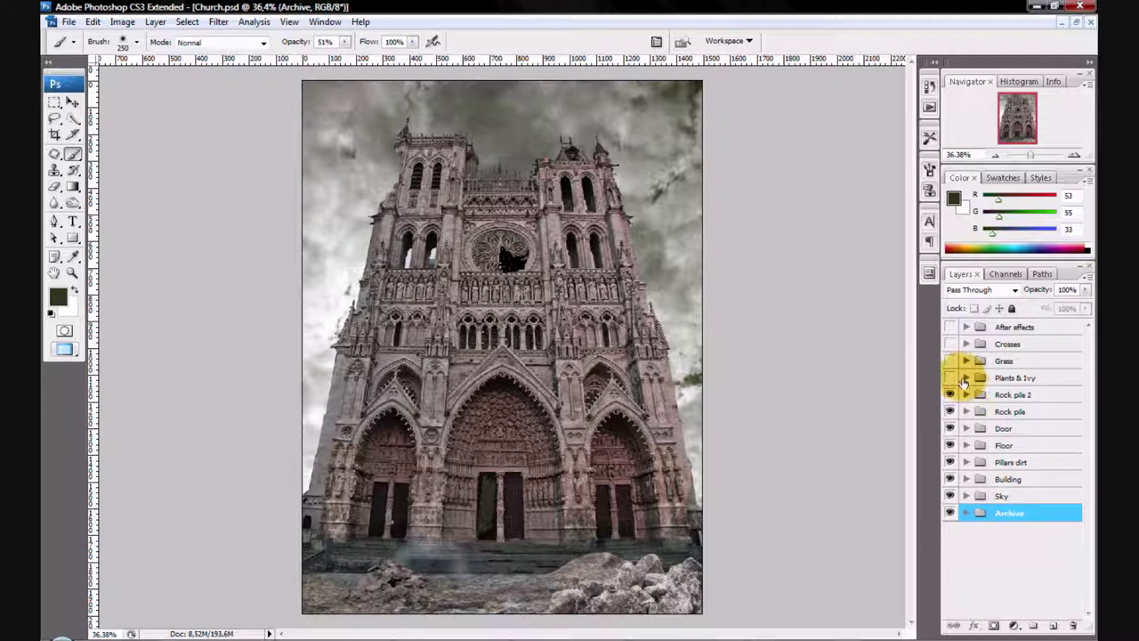
Step: Show Ivy round, the ground plants, and the ivy around the doors, right edge and left portal
click(966, 379)
drag(1082, 394, 1084, 453)
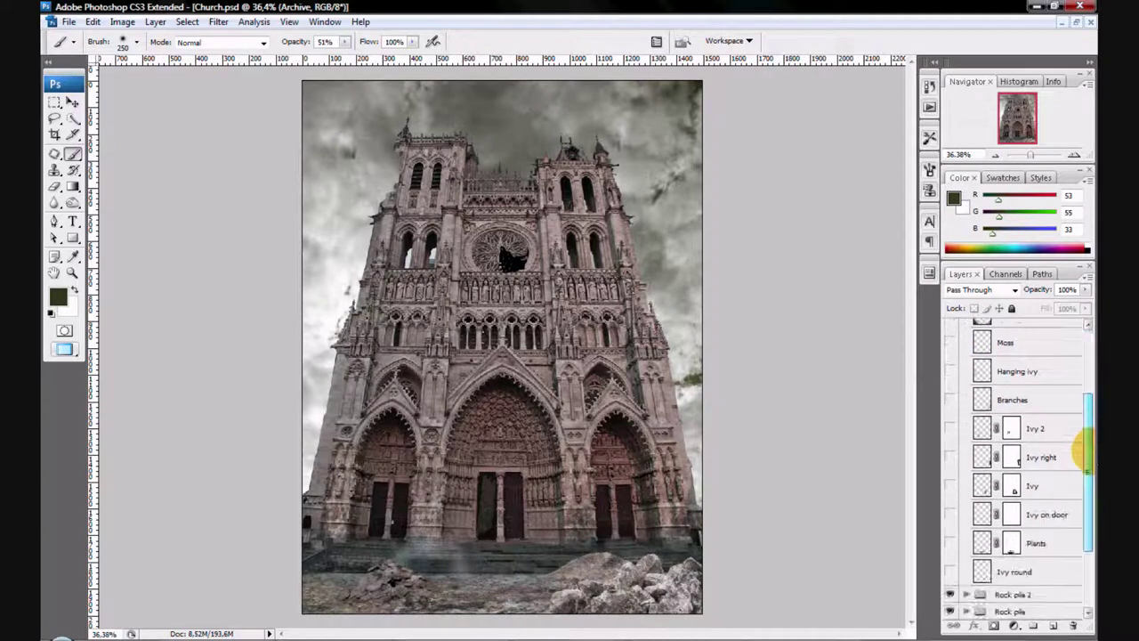
click(951, 575)
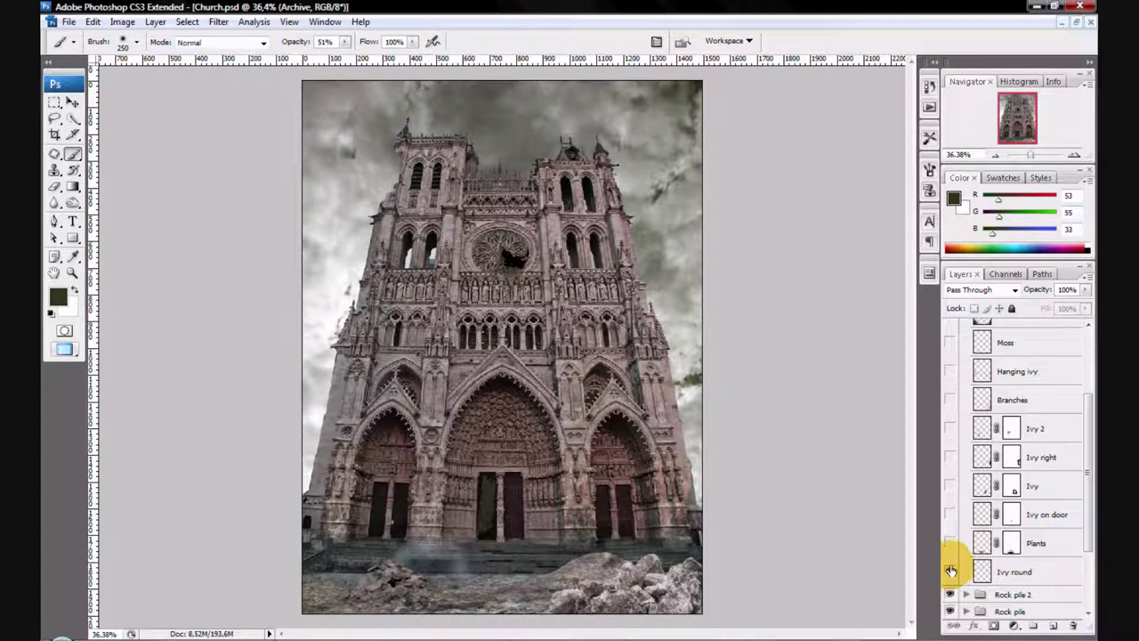
click(951, 543)
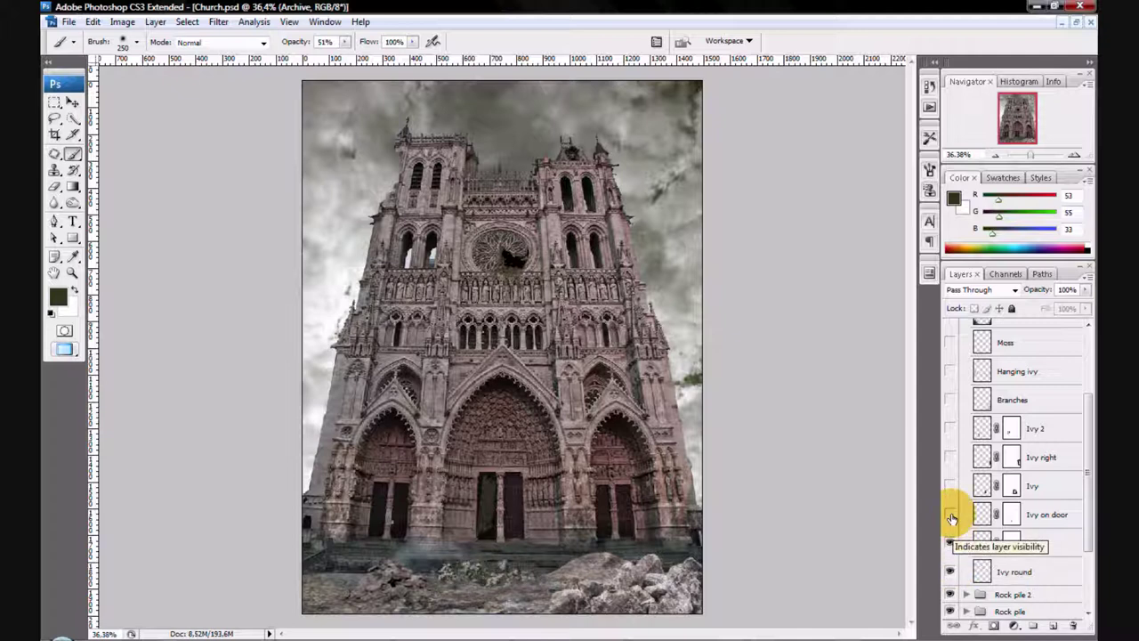
click(951, 515)
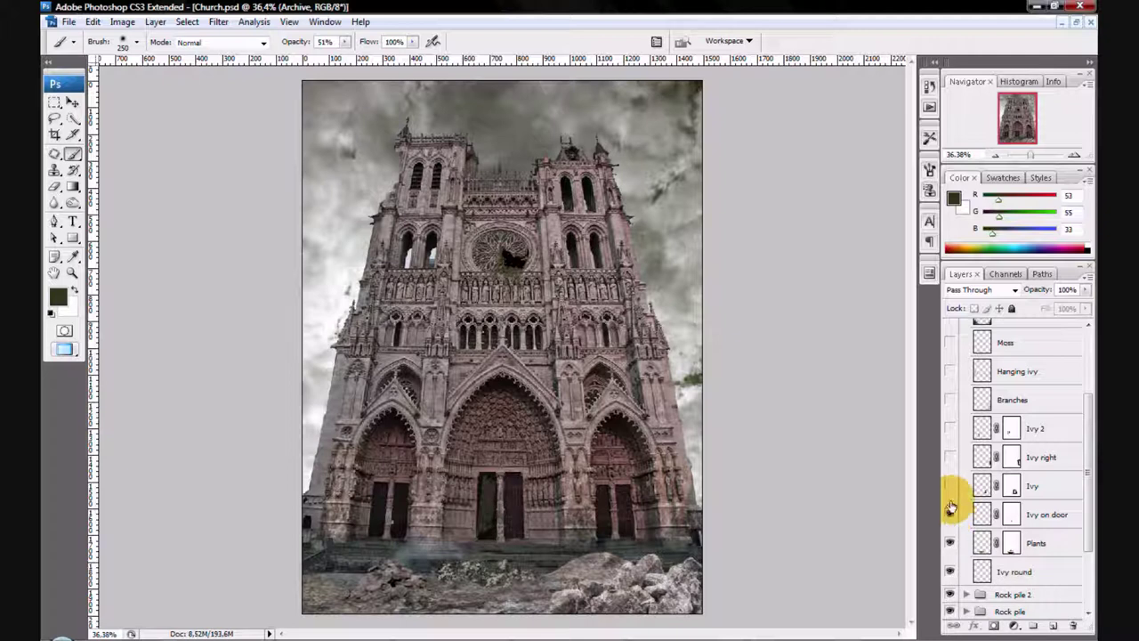
click(951, 486)
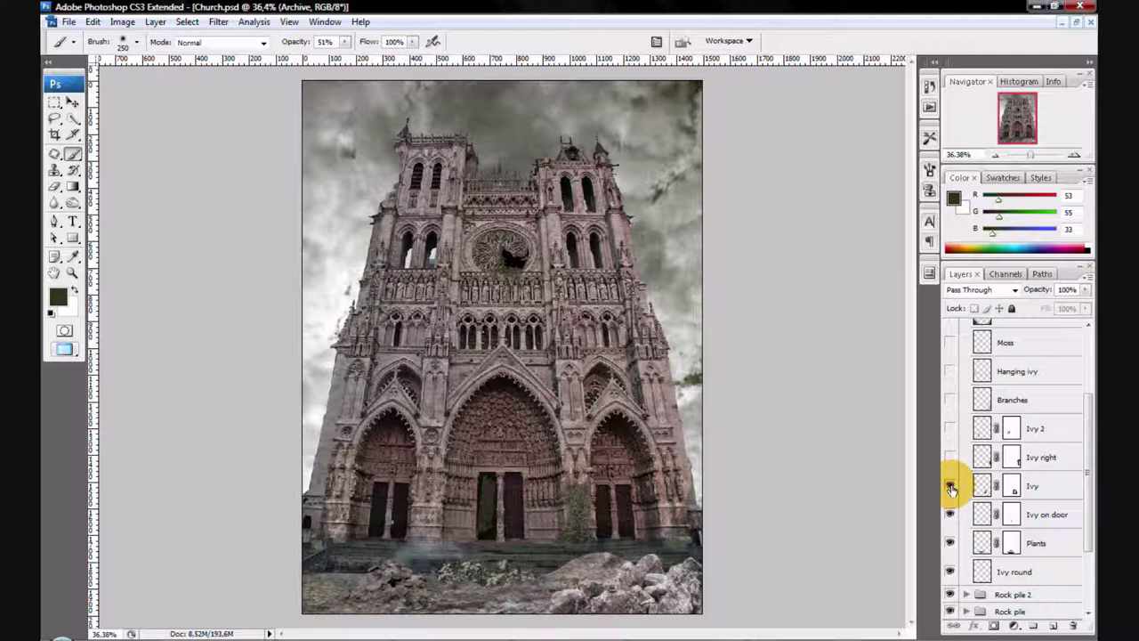
click(950, 458)
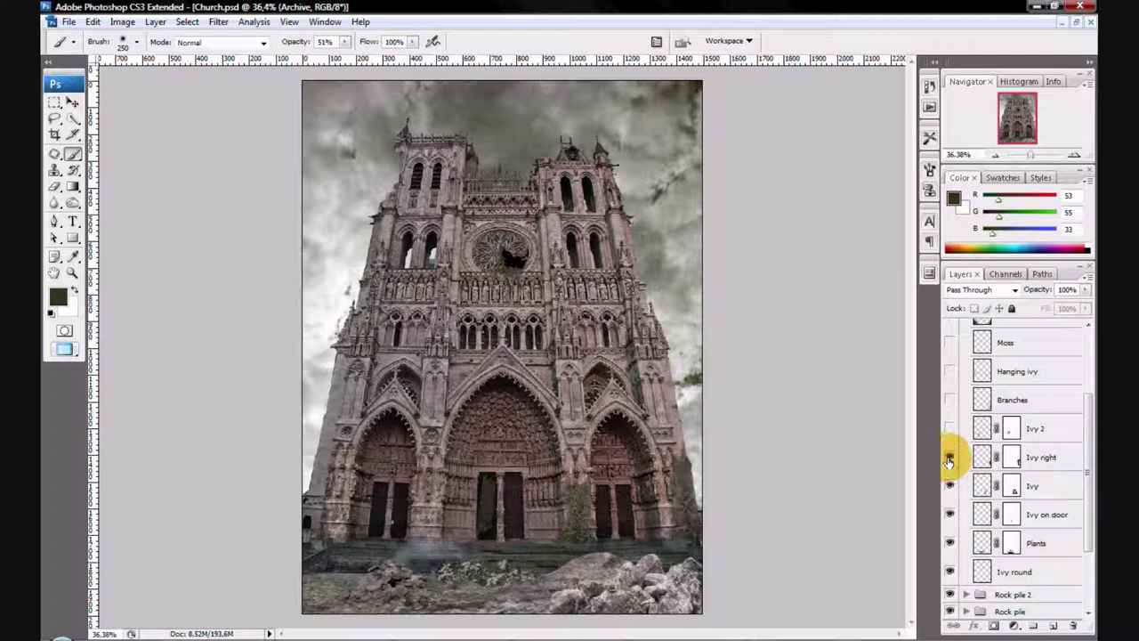
click(949, 429)
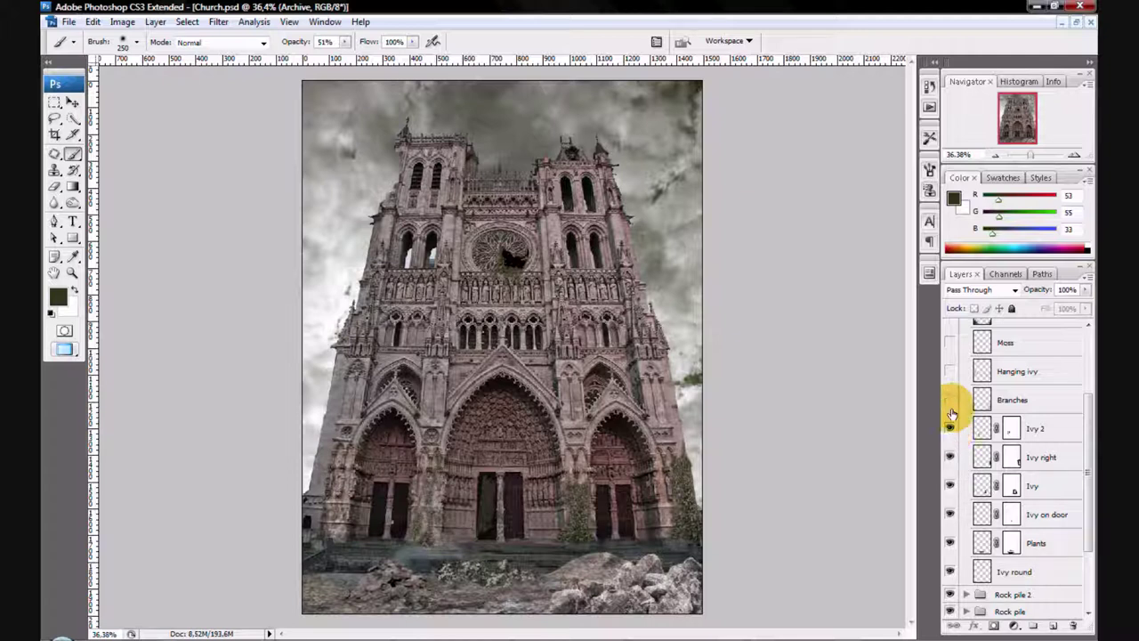
Step: Show the bare branches, hanging ivy, moss, dark foreground plants and Hanging ivy 2
click(949, 400)
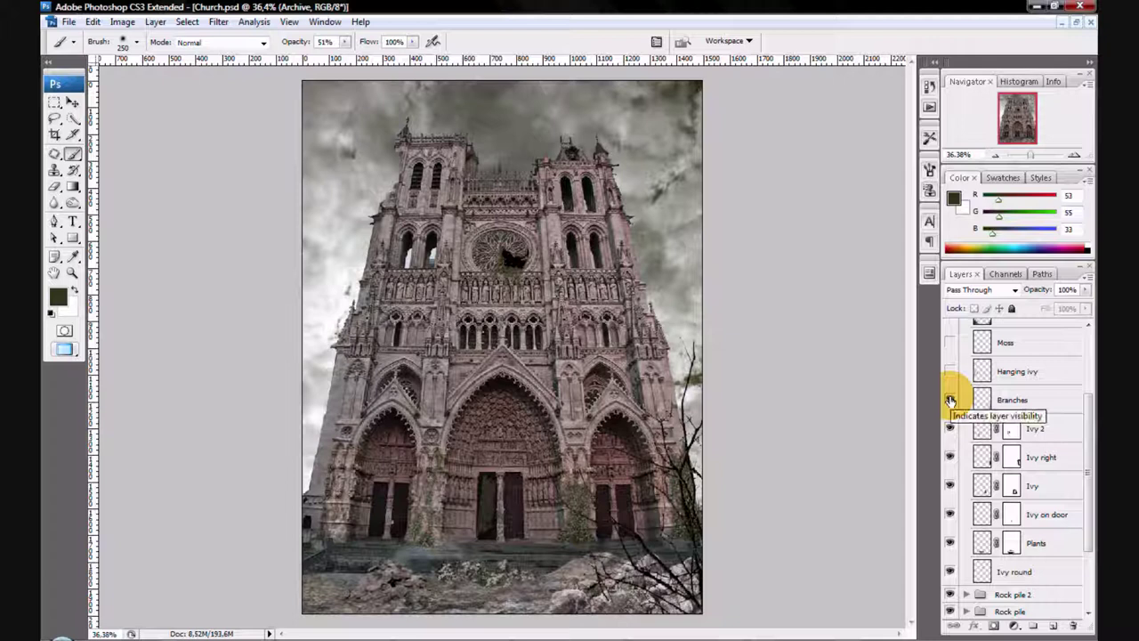
click(952, 372)
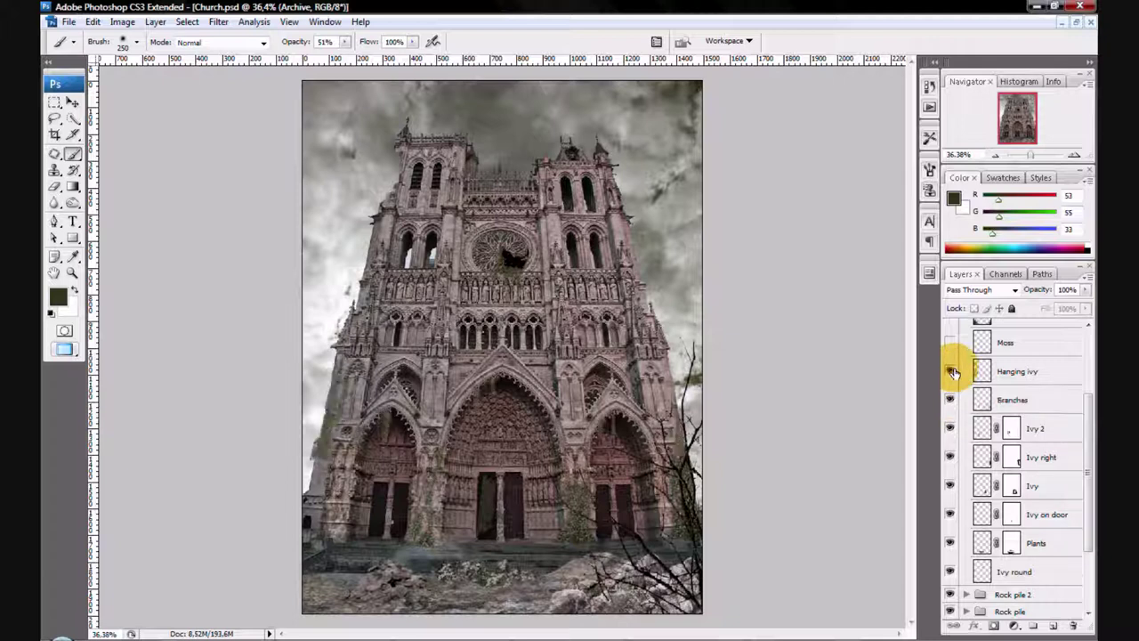
click(951, 344)
scroll(1015, 420, up, 2)
scroll(1020, 425, up, 1)
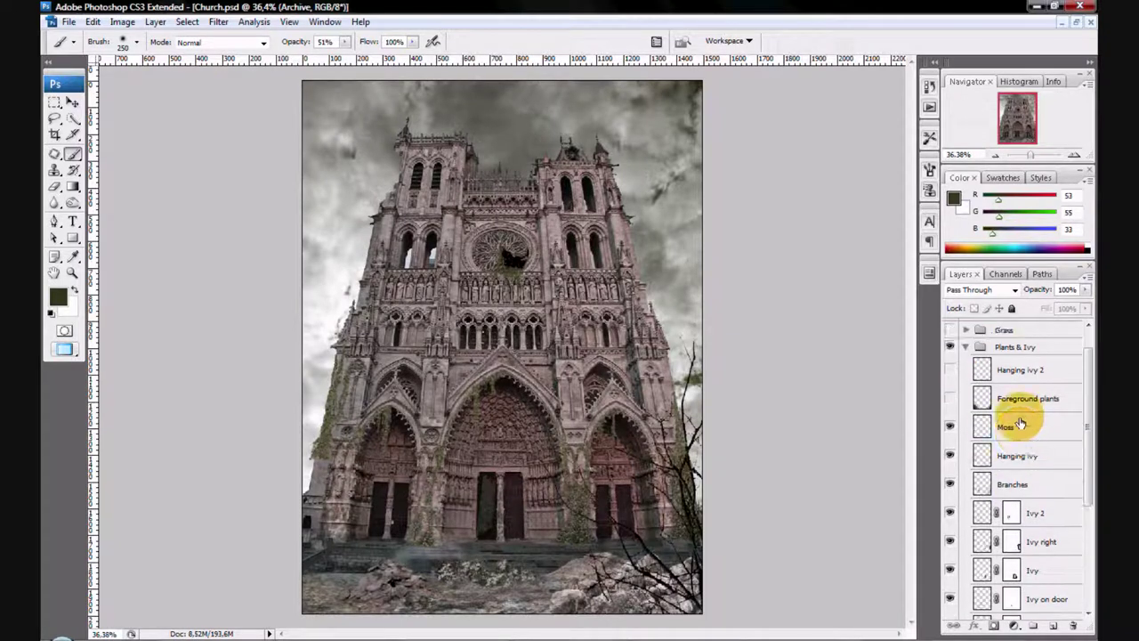
click(950, 399)
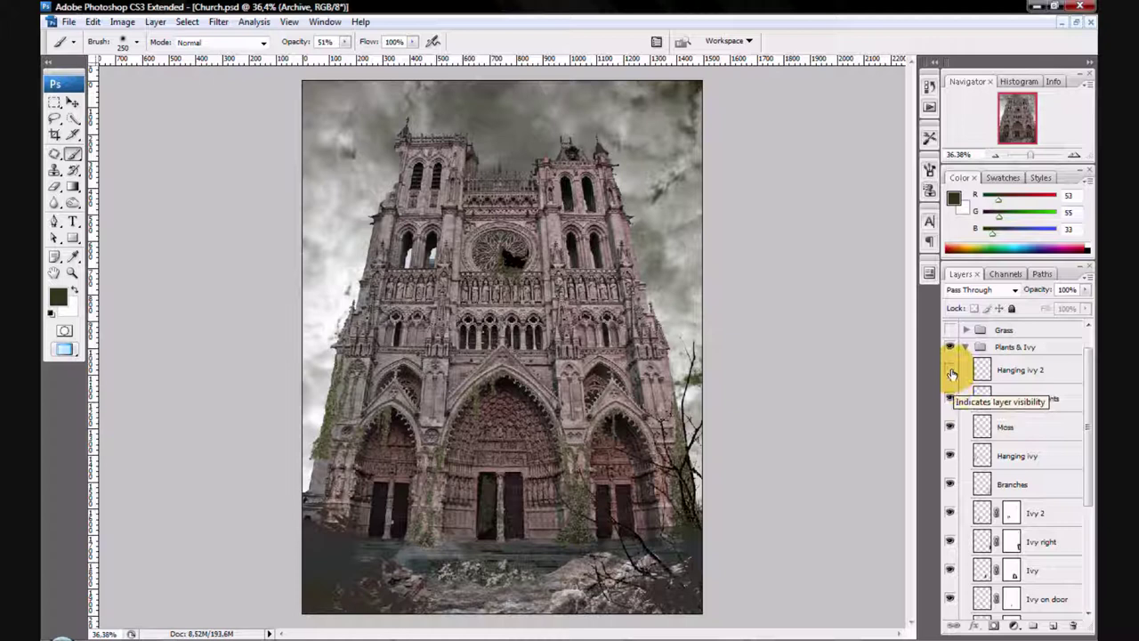
click(951, 370)
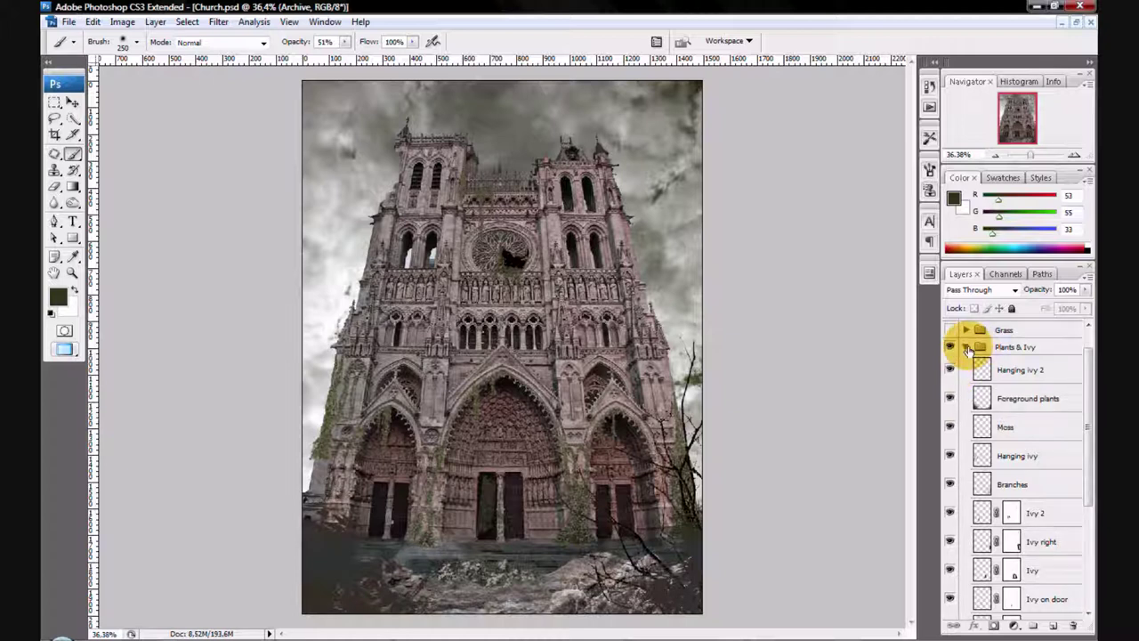
click(968, 347)
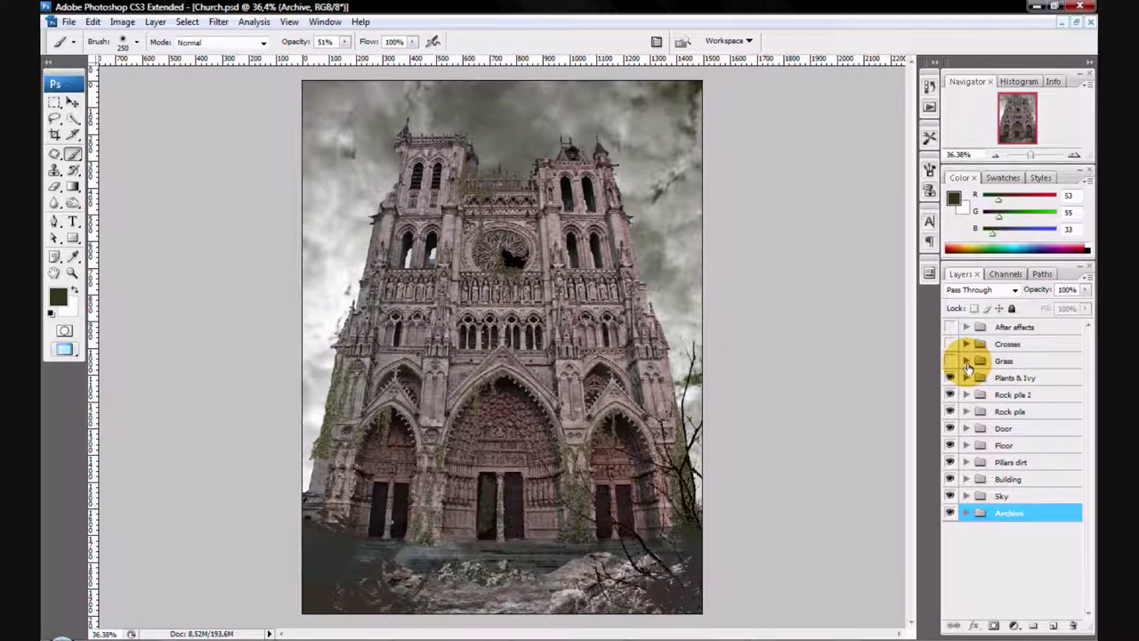
Step: Show both Grass front layers plus Grass 2, Grass 3 and Grass 3 copy
click(967, 362)
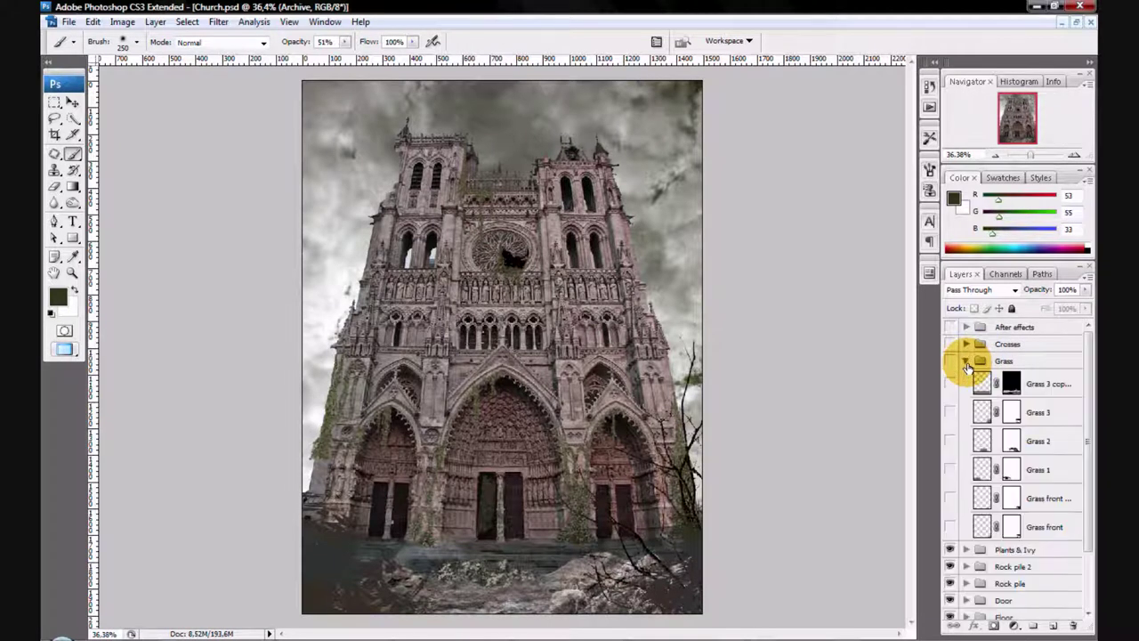
click(950, 528)
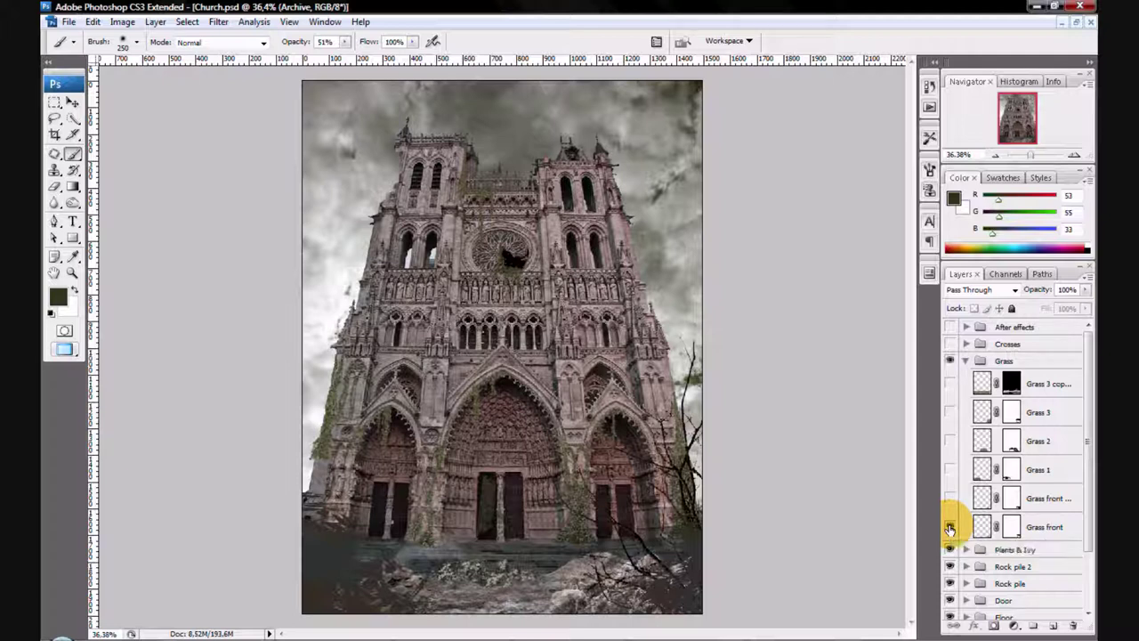
click(950, 499)
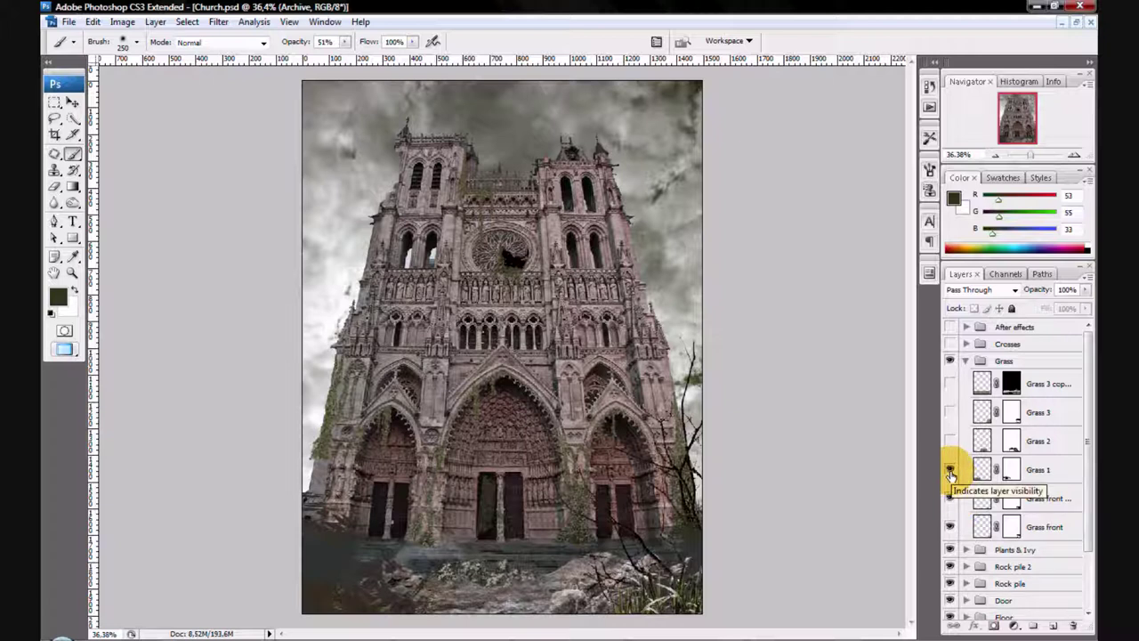
click(950, 441)
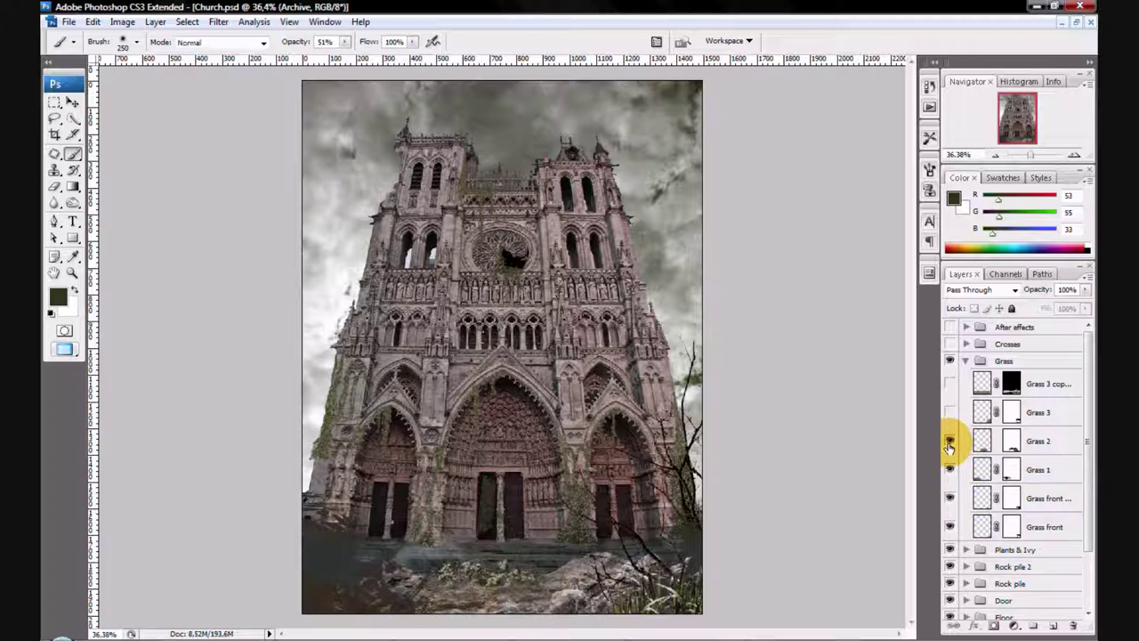
click(951, 413)
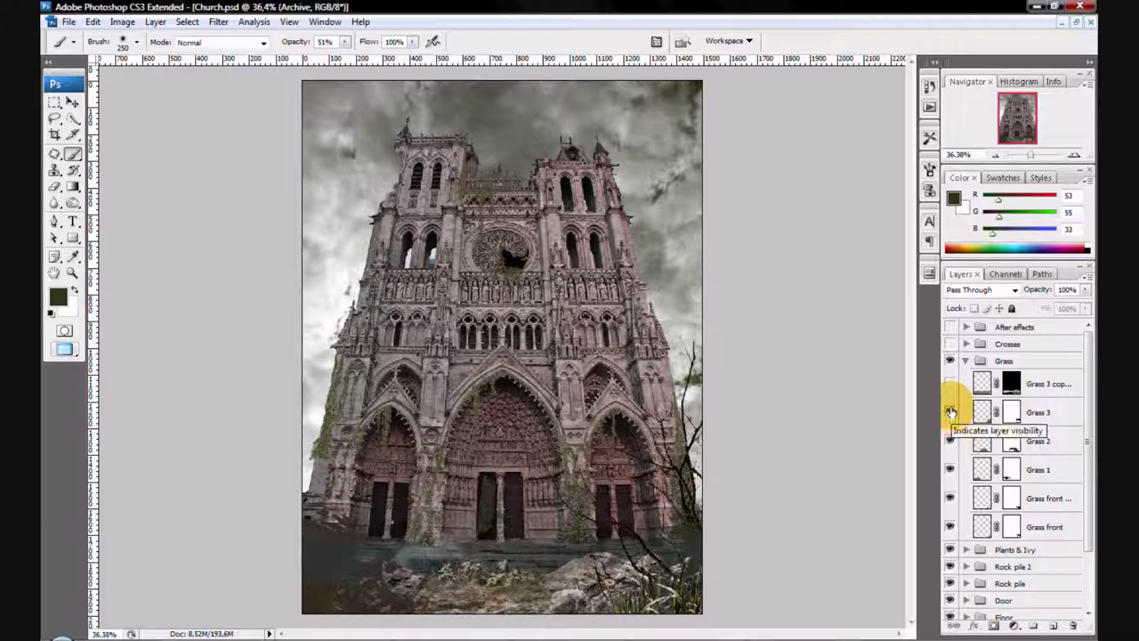
click(951, 384)
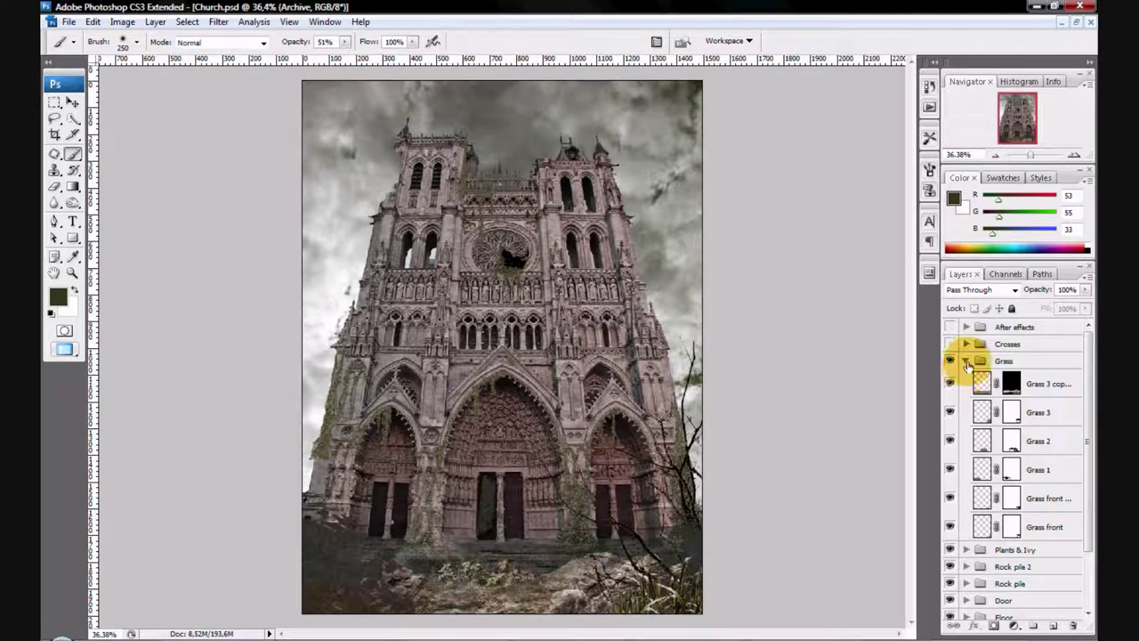
click(966, 360)
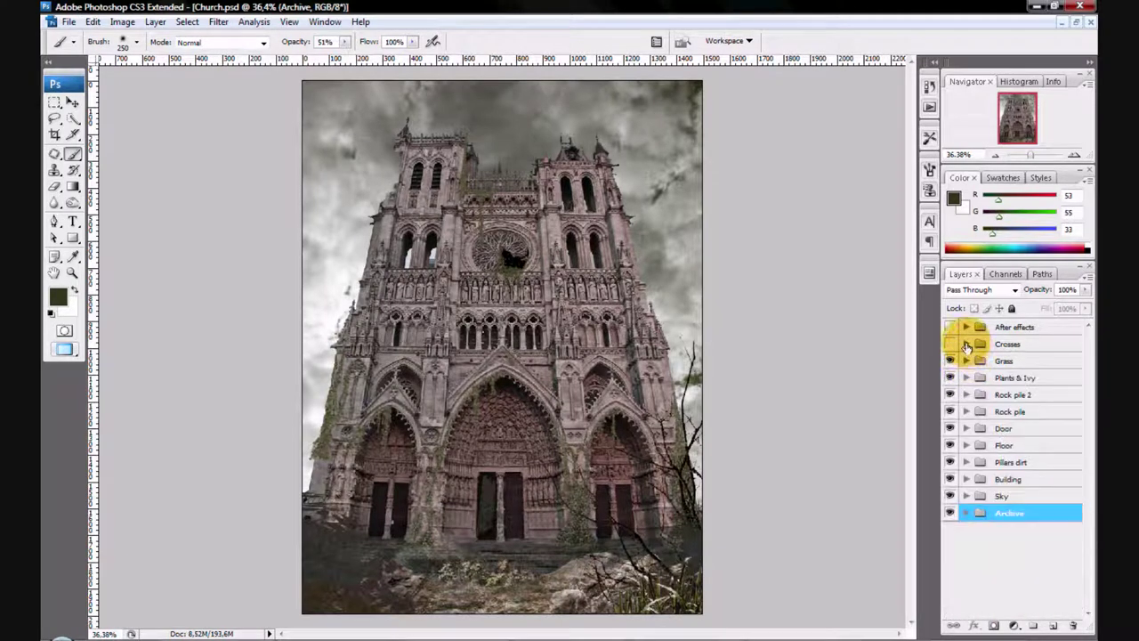
Step: Show the Crosses layers Layer 5, Layer 6, Layer 7 copy and Layer 2 copy
click(967, 344)
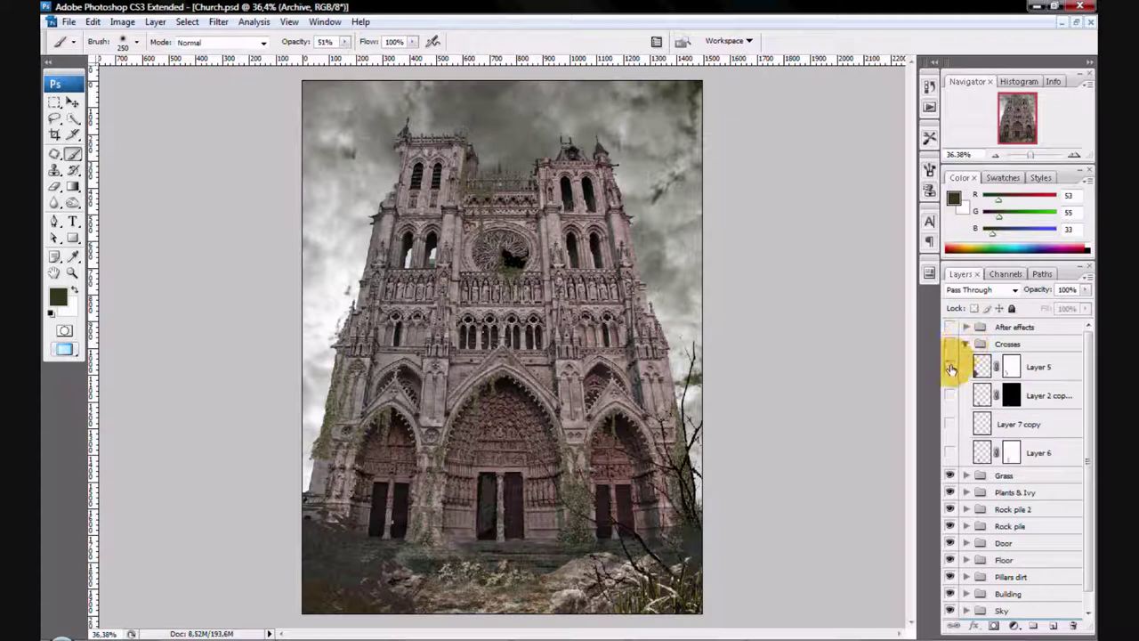
click(951, 368)
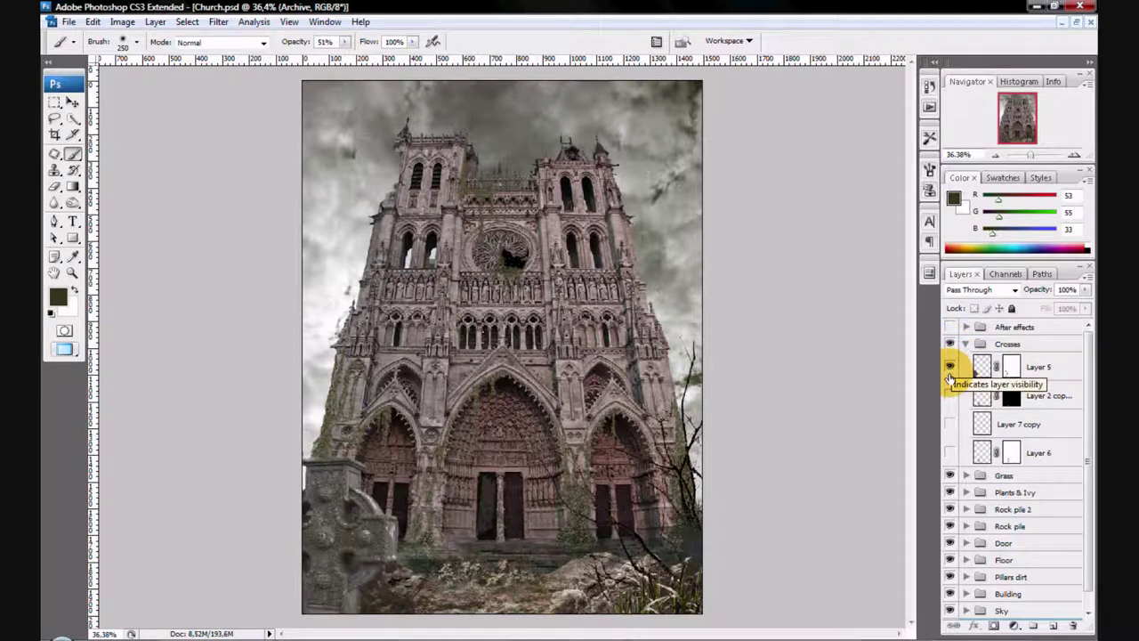
click(950, 454)
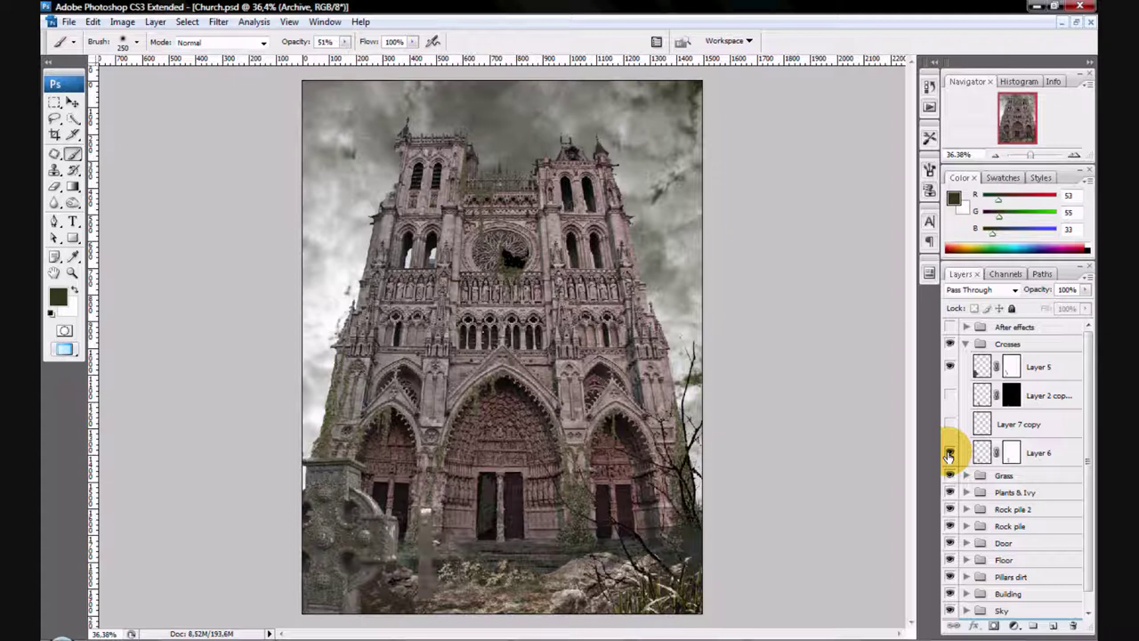
click(951, 426)
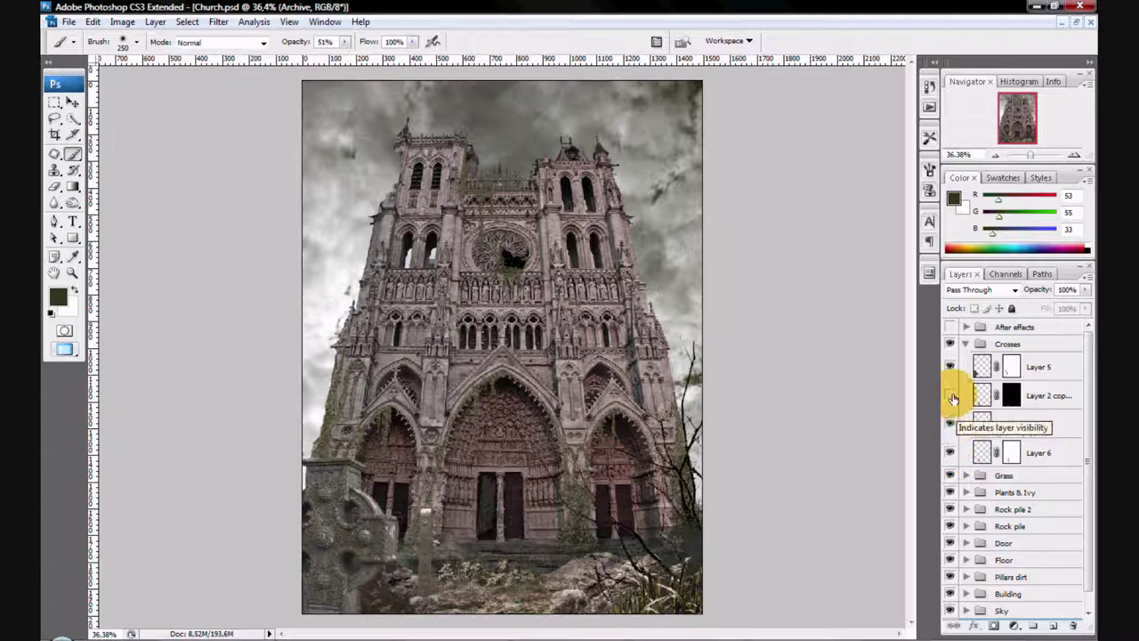
click(950, 395)
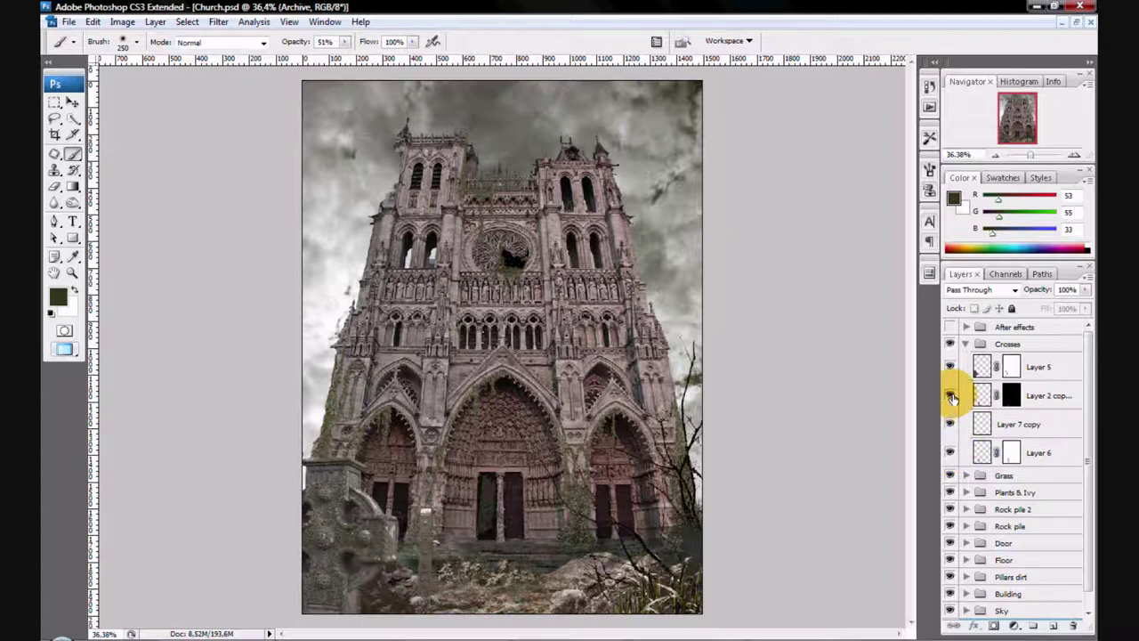
click(966, 343)
Step: Enable Curves 1, Hue/Saturation, Photo Filter and Color Balance in the After effects group
click(965, 329)
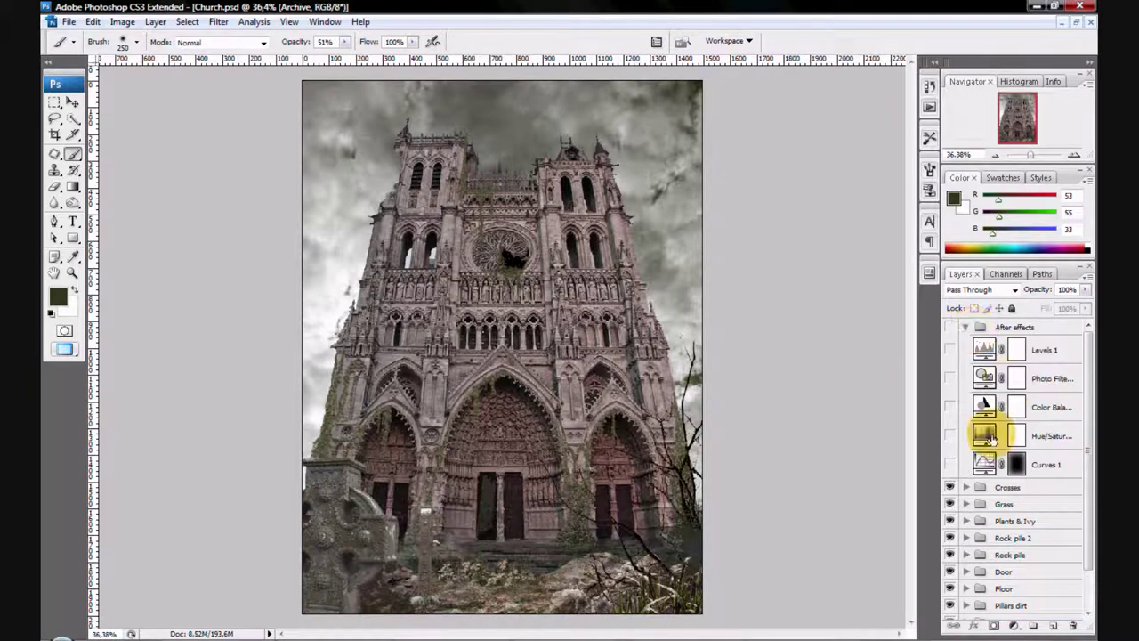
click(951, 465)
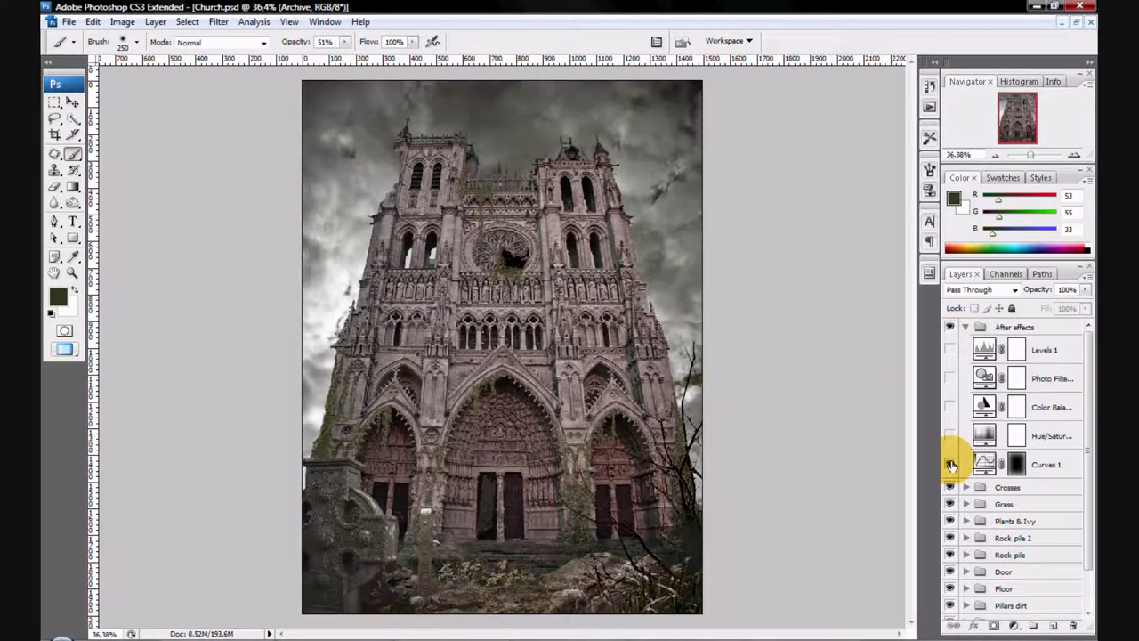
click(951, 437)
click(951, 379)
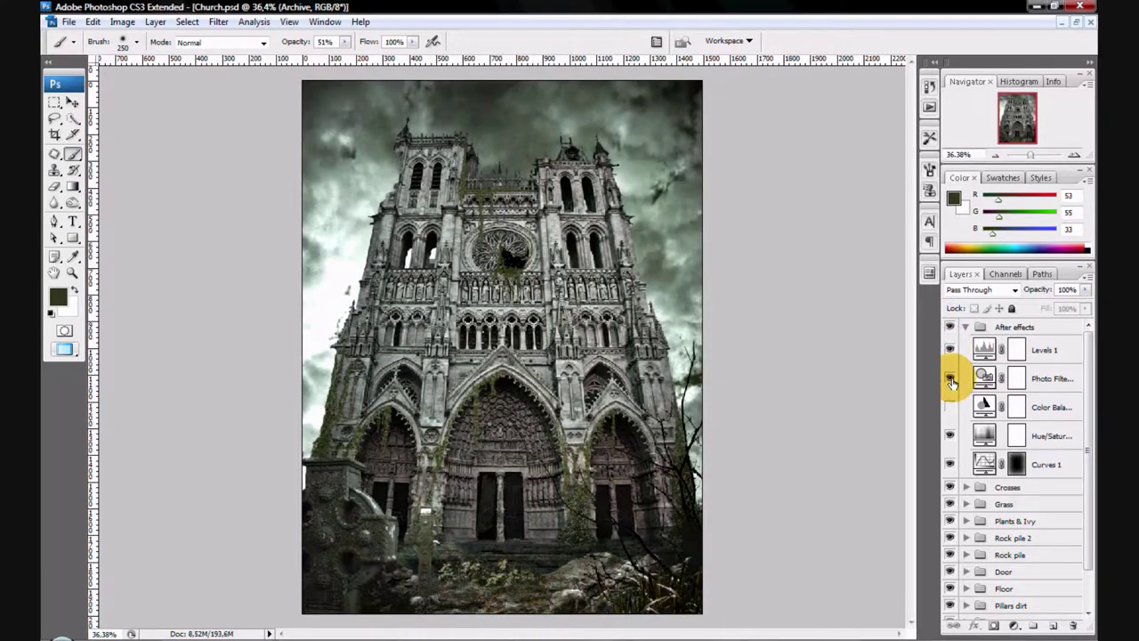
click(951, 409)
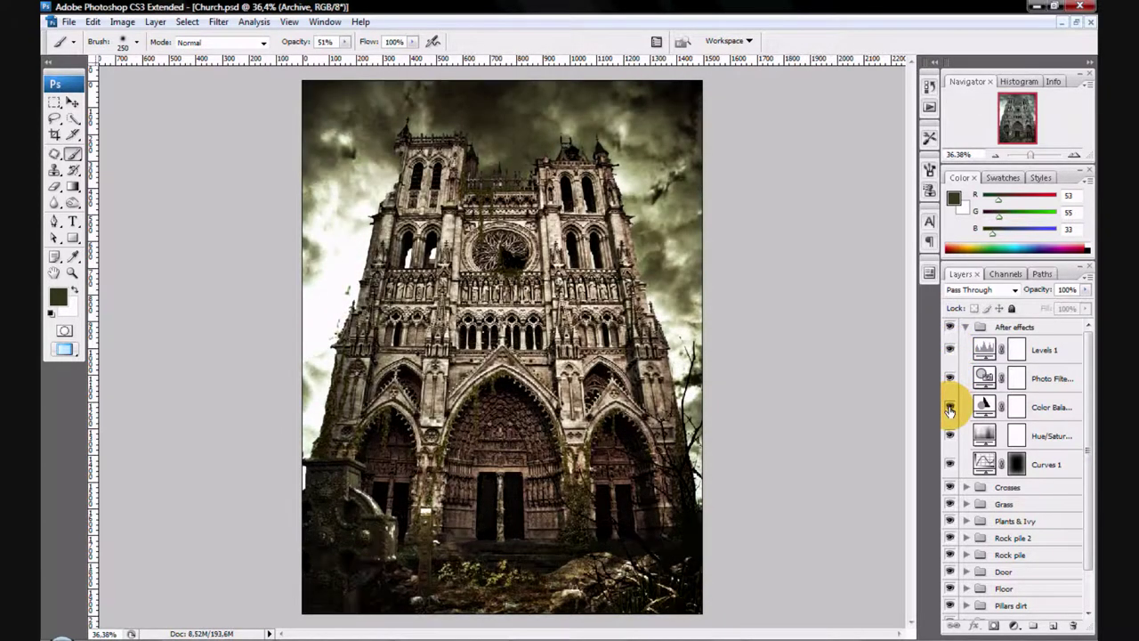